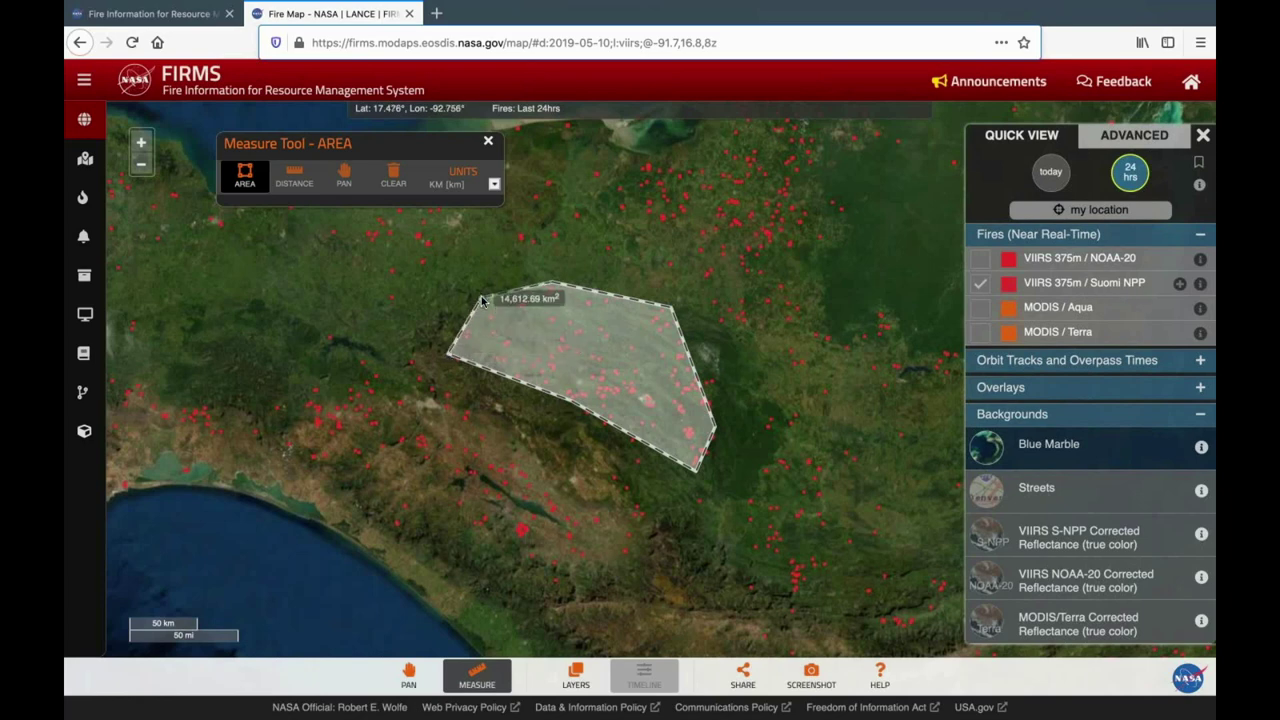
Extend the measured area polygon over Central America with another corner.
drag(488, 297, 510, 148)
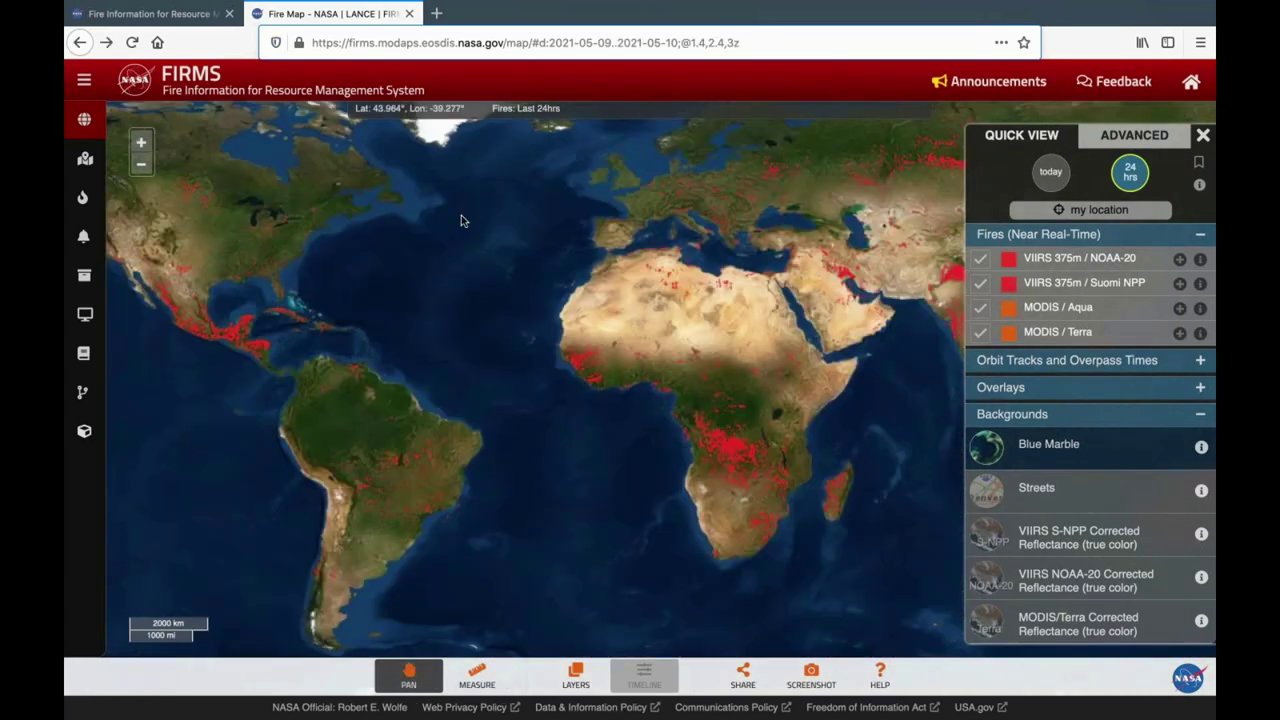
Go from the Global Fire Map to the Active Fire Data page via the side menu.
click(84, 120)
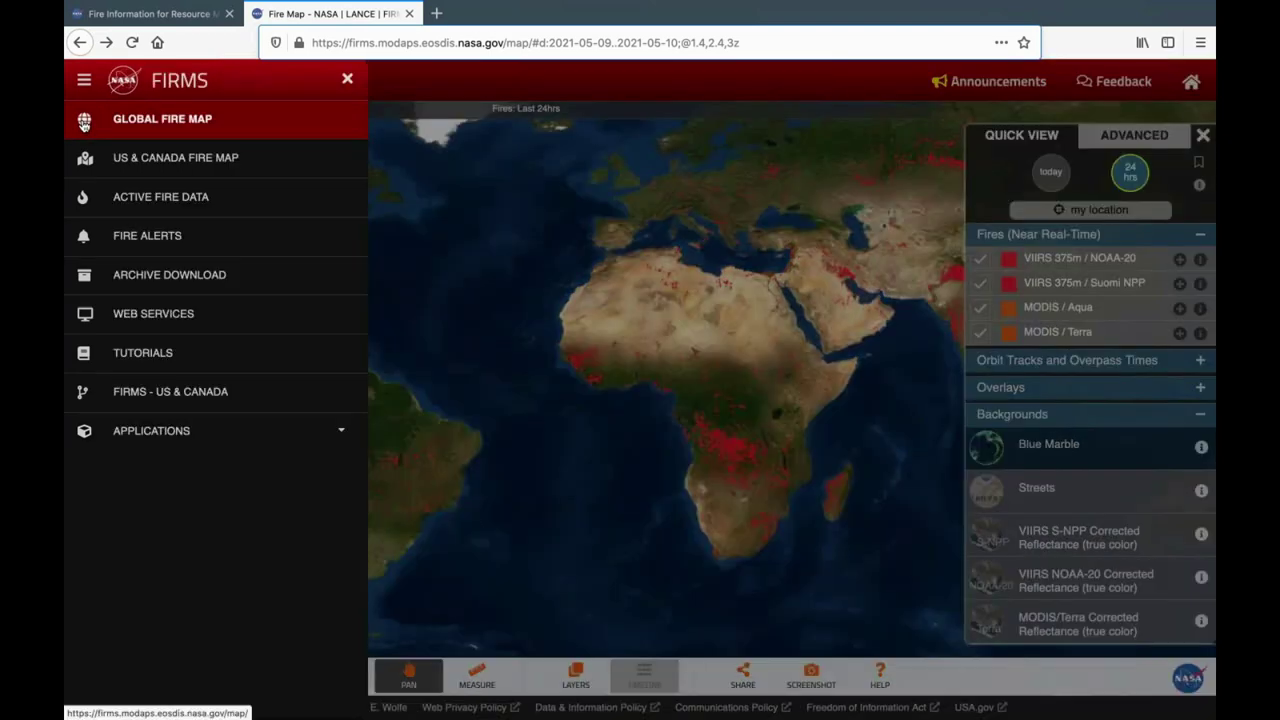
click(84, 120)
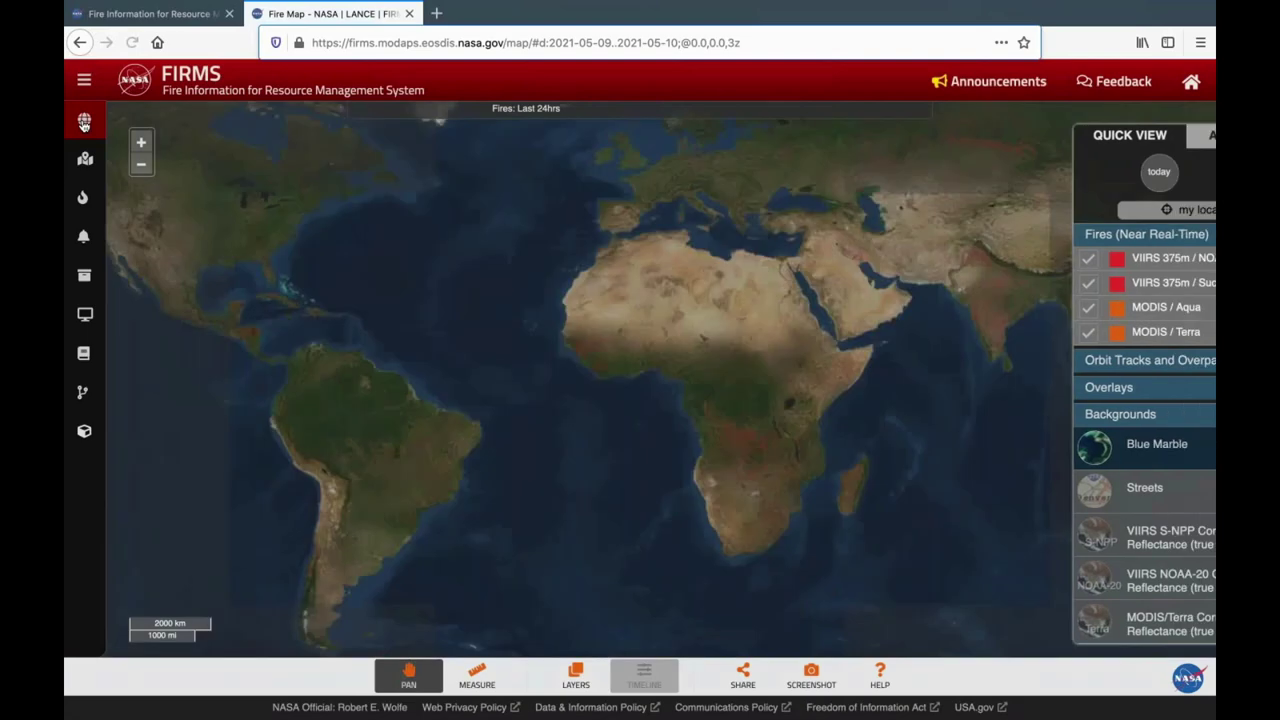
click(84, 120)
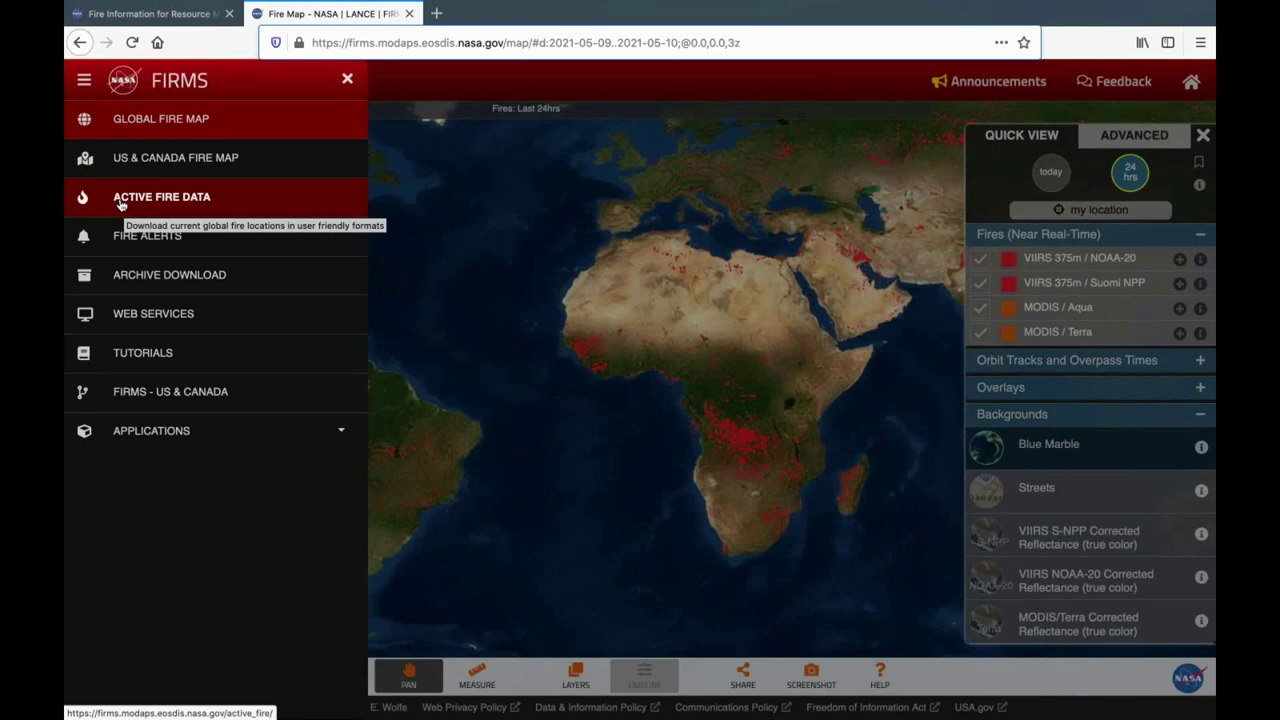
click(120, 199)
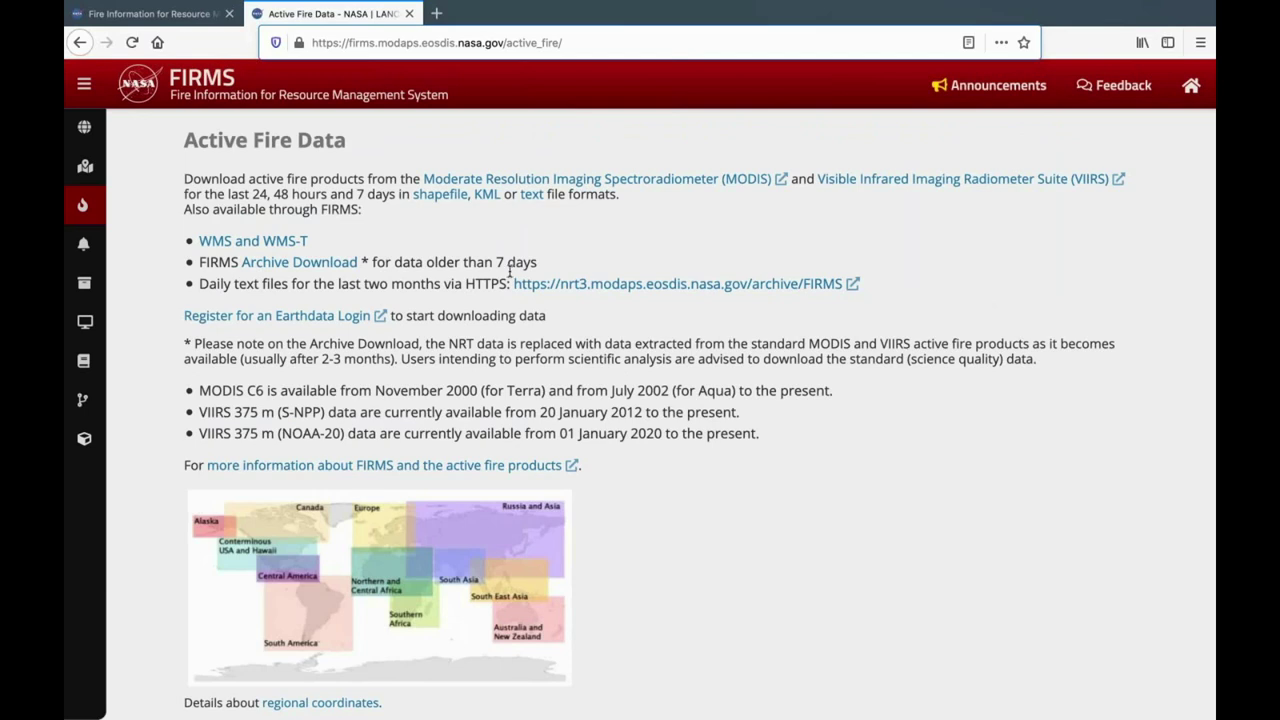
Scroll down to the download section and show the Text Files (CSV) links.
scroll(600, 296, down, 2)
scroll(660, 383, down, 4)
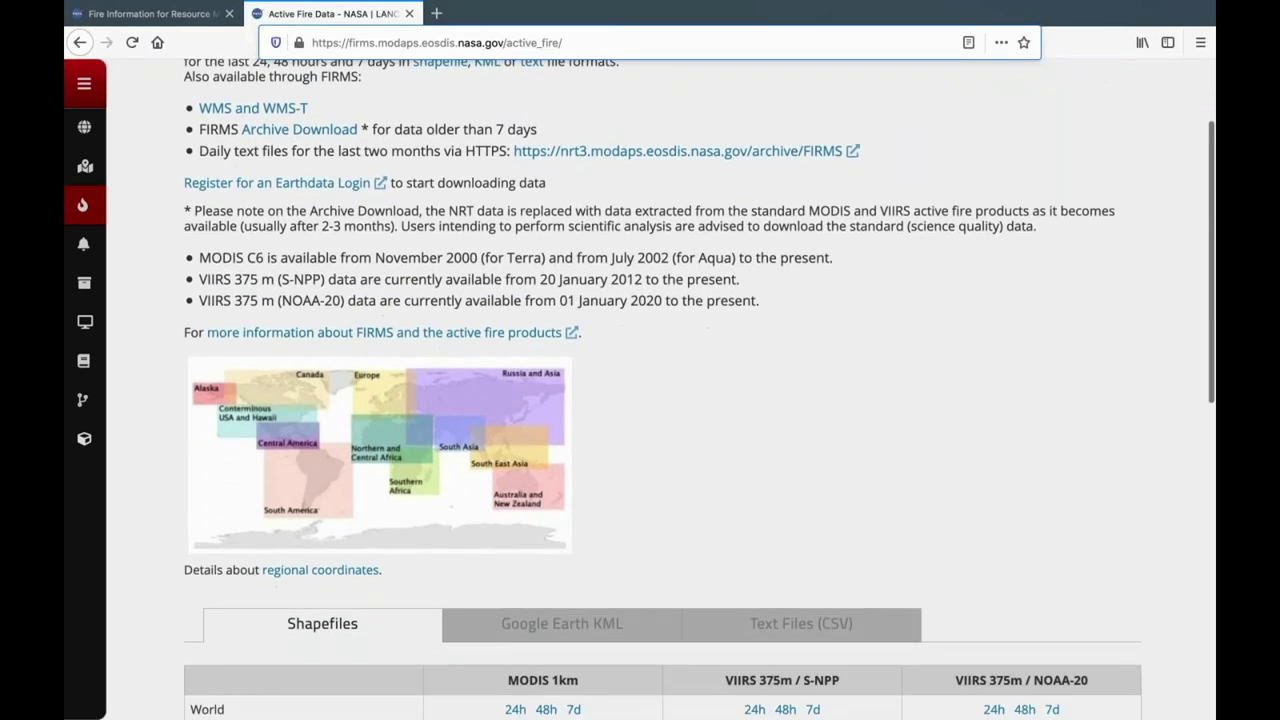
scroll(800, 277, down, 1)
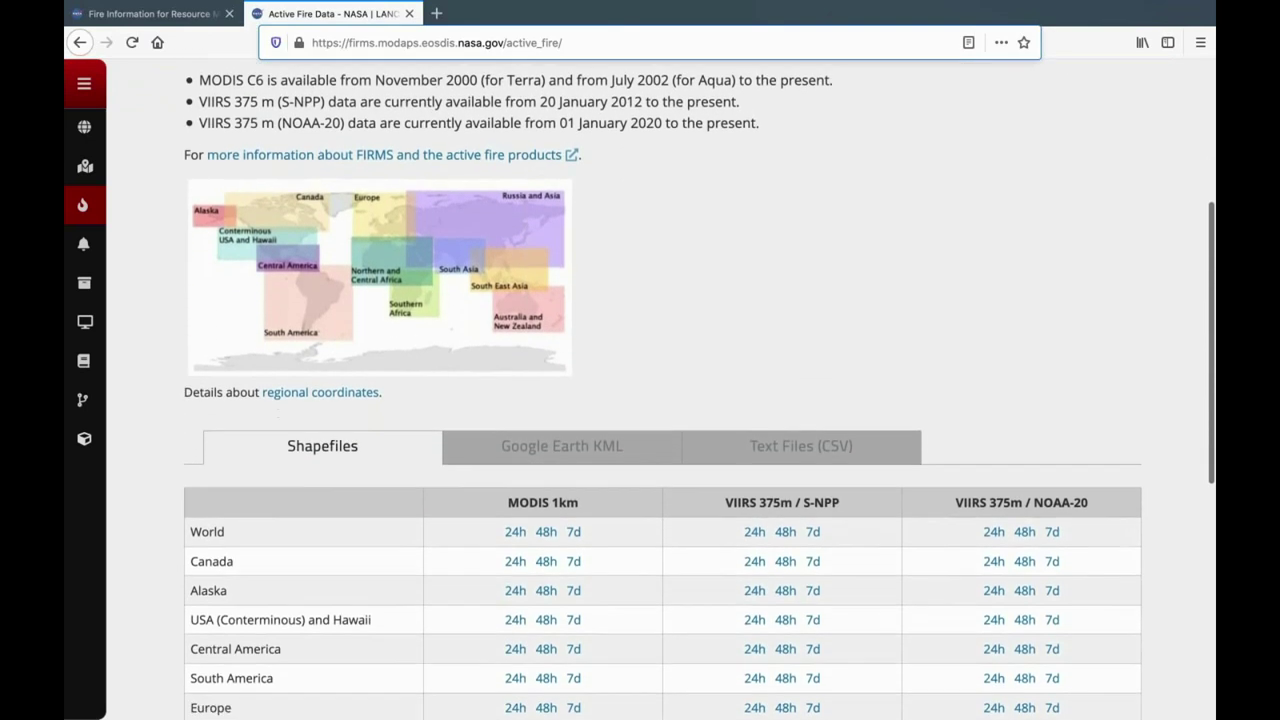
scroll(801, 277, down, 2)
scroll(800, 277, down, 1)
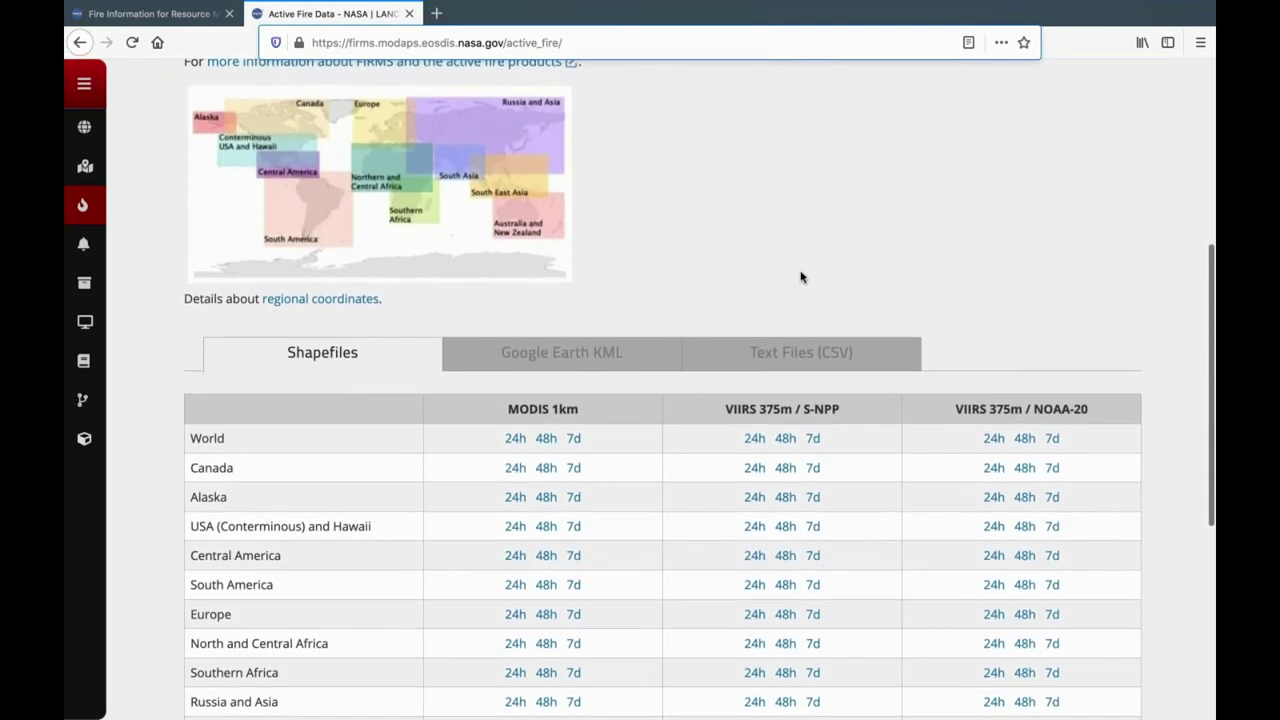
scroll(801, 277, down, 1)
scroll(800, 277, down, 1)
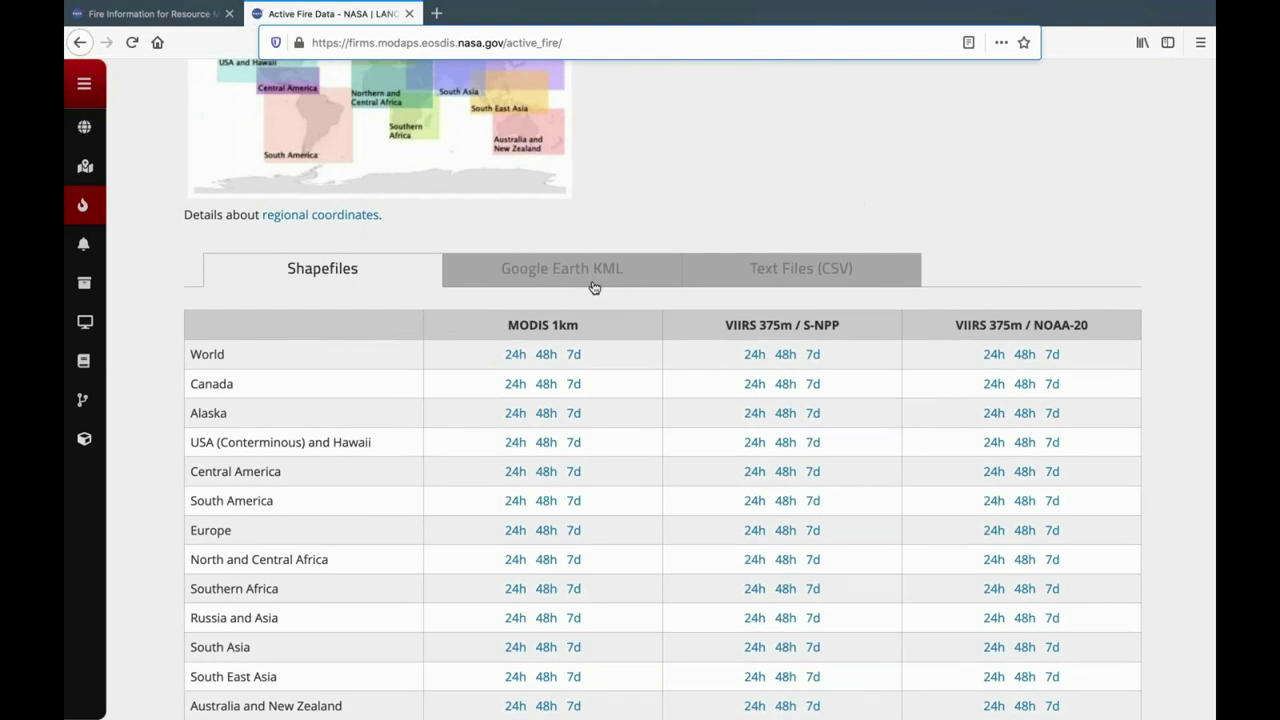
click(795, 280)
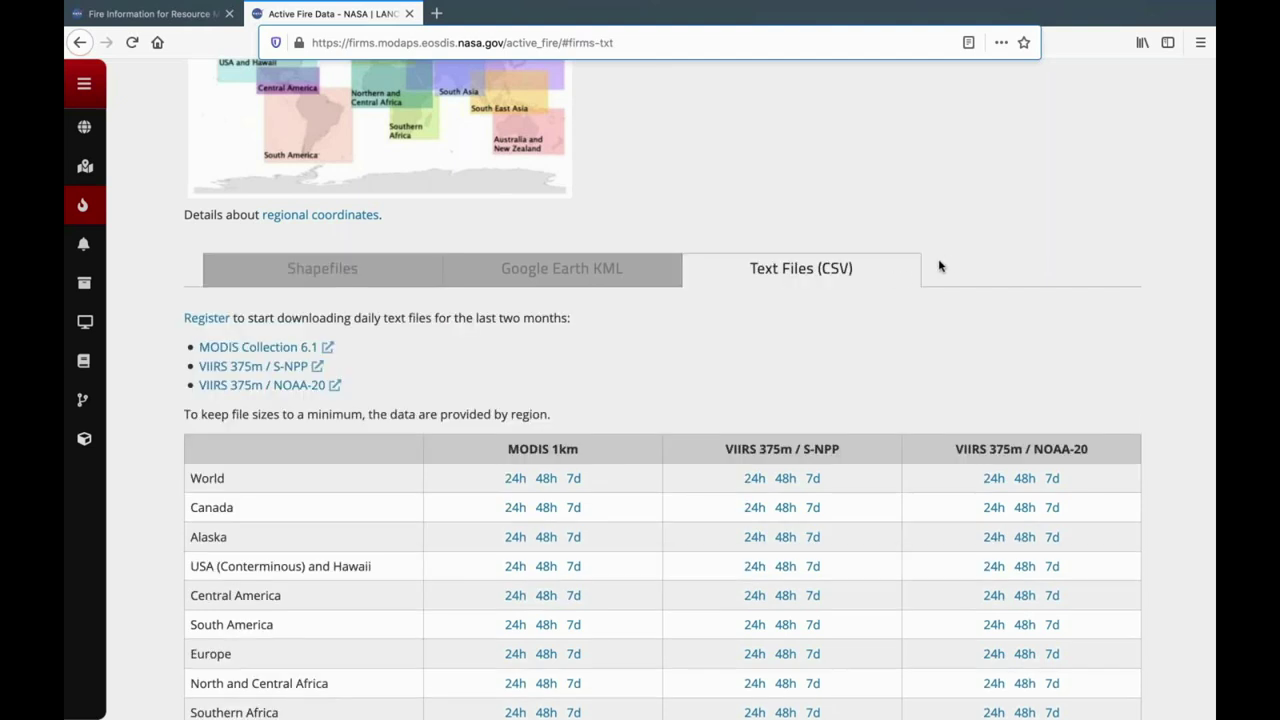
Download the 7d CSV from the World row under MODIS 1km.
scroll(1013, 232, down, 2)
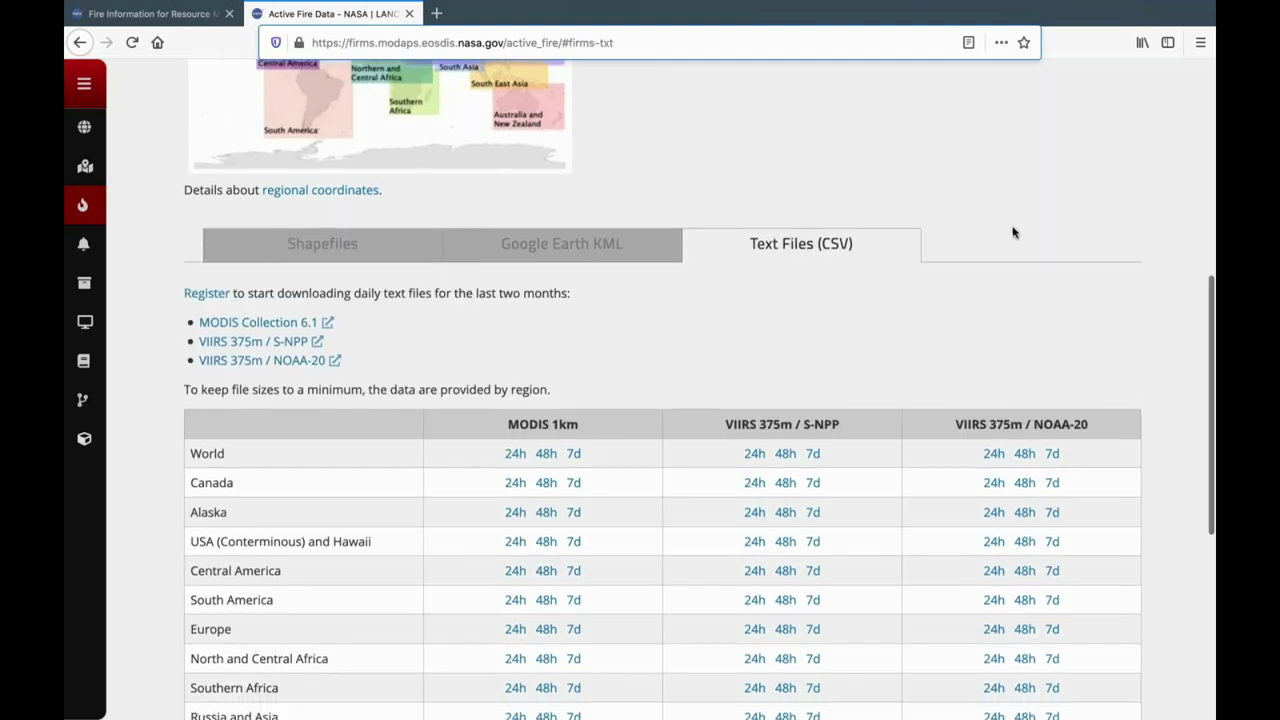
scroll(1013, 232, down, 1)
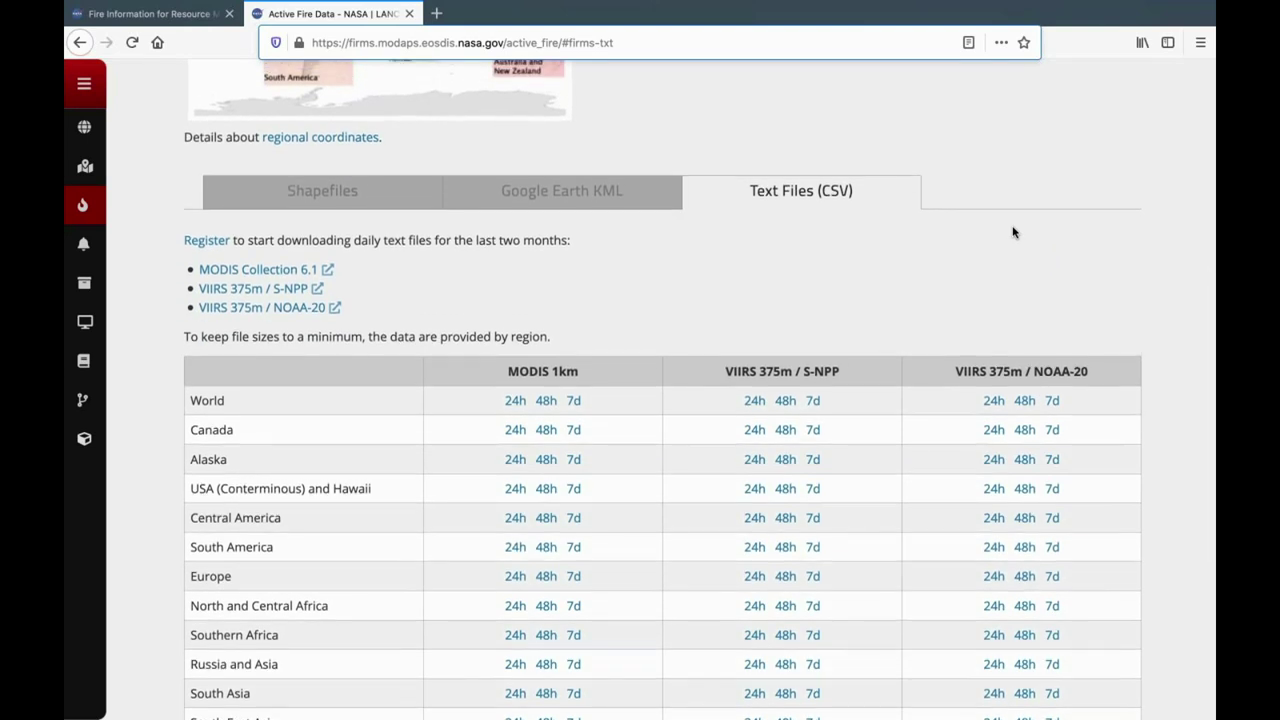
scroll(1013, 232, up, 5)
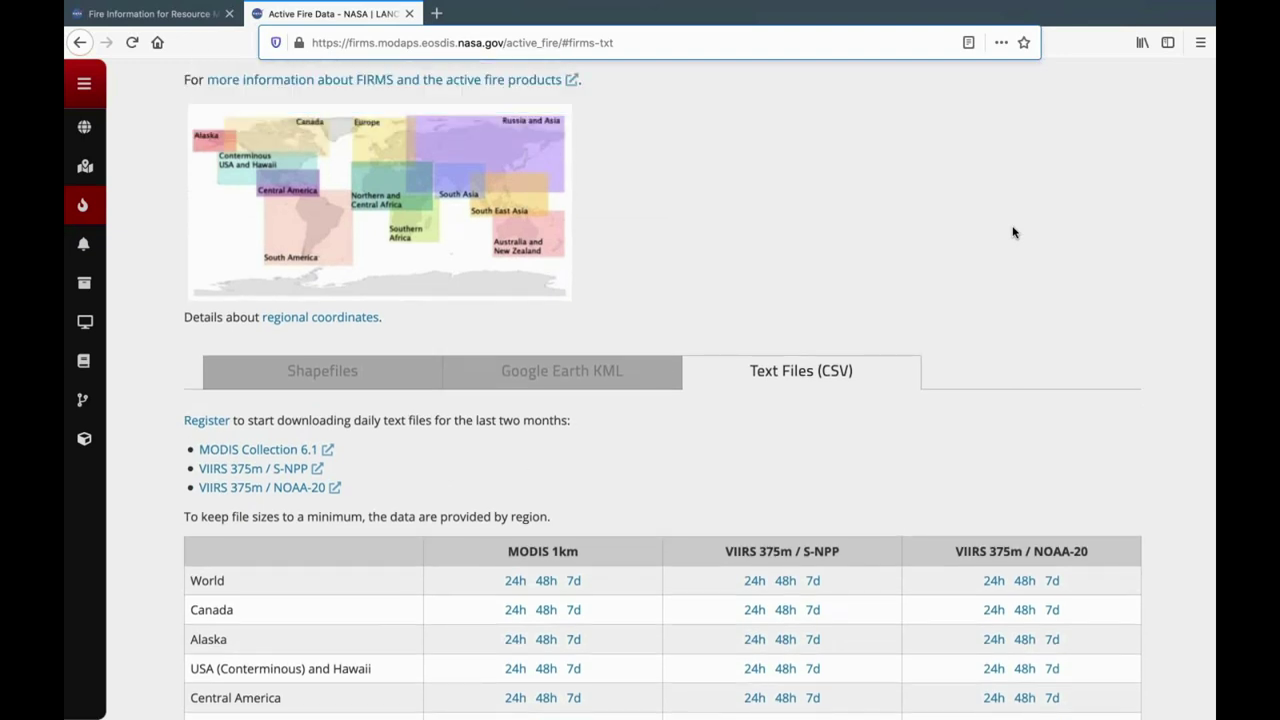
scroll(755, 229, down, 2)
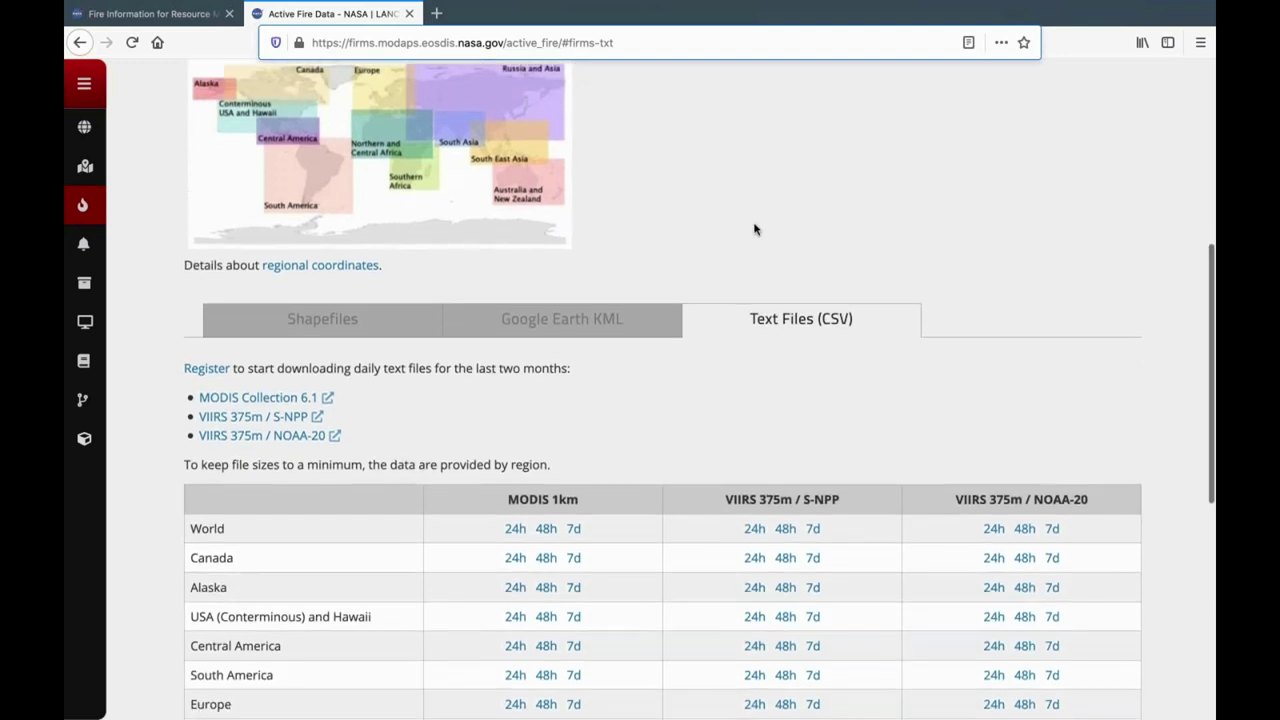
scroll(755, 229, down, 2)
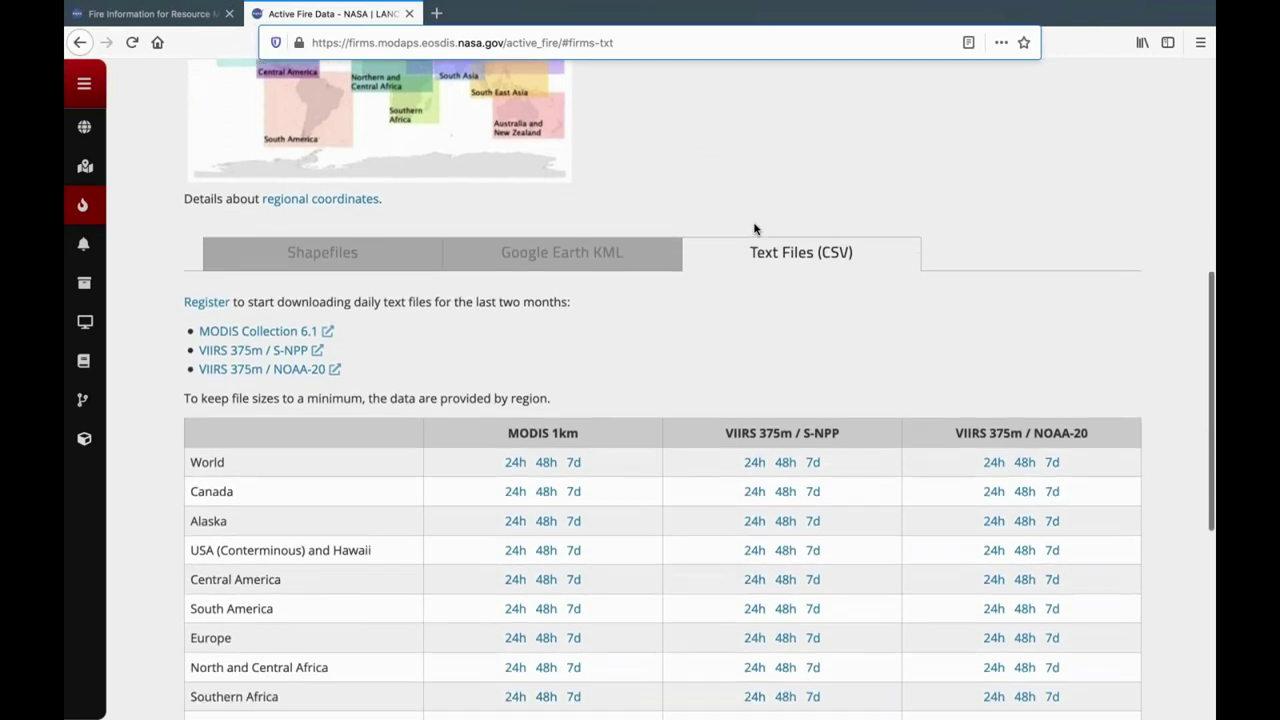
scroll(860, 246, down, 2)
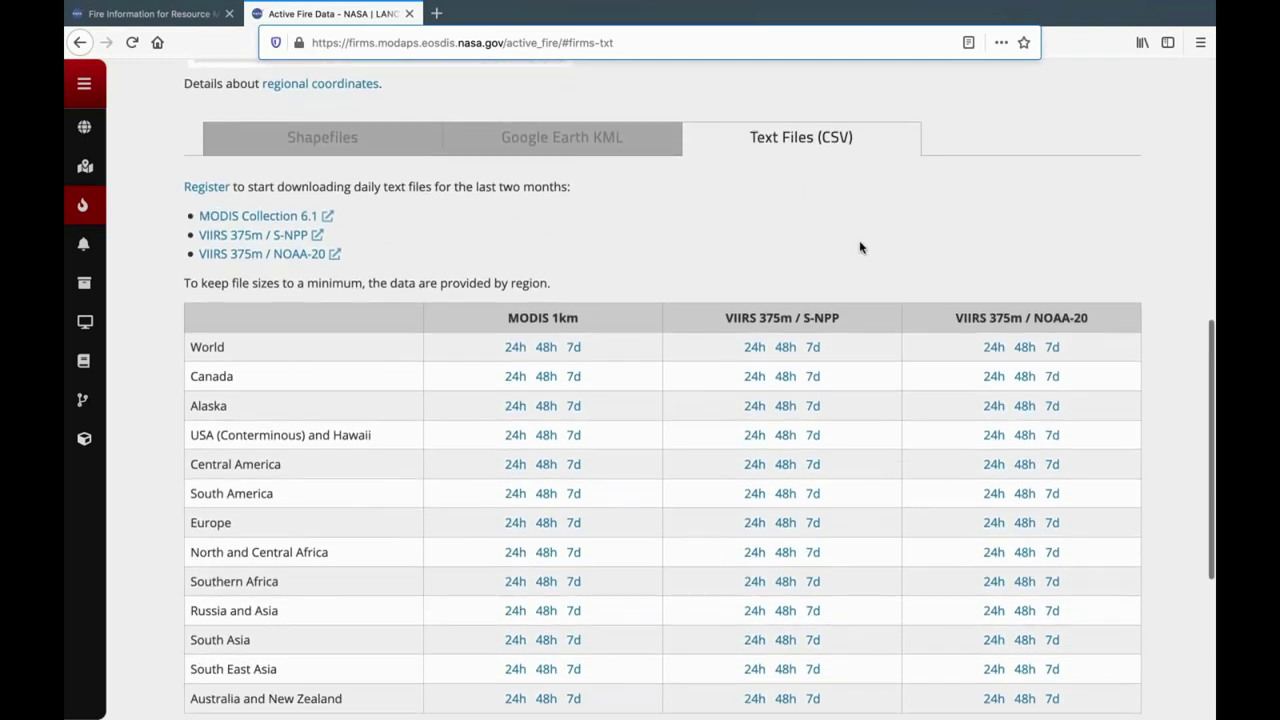
scroll(717, 463, down, 2)
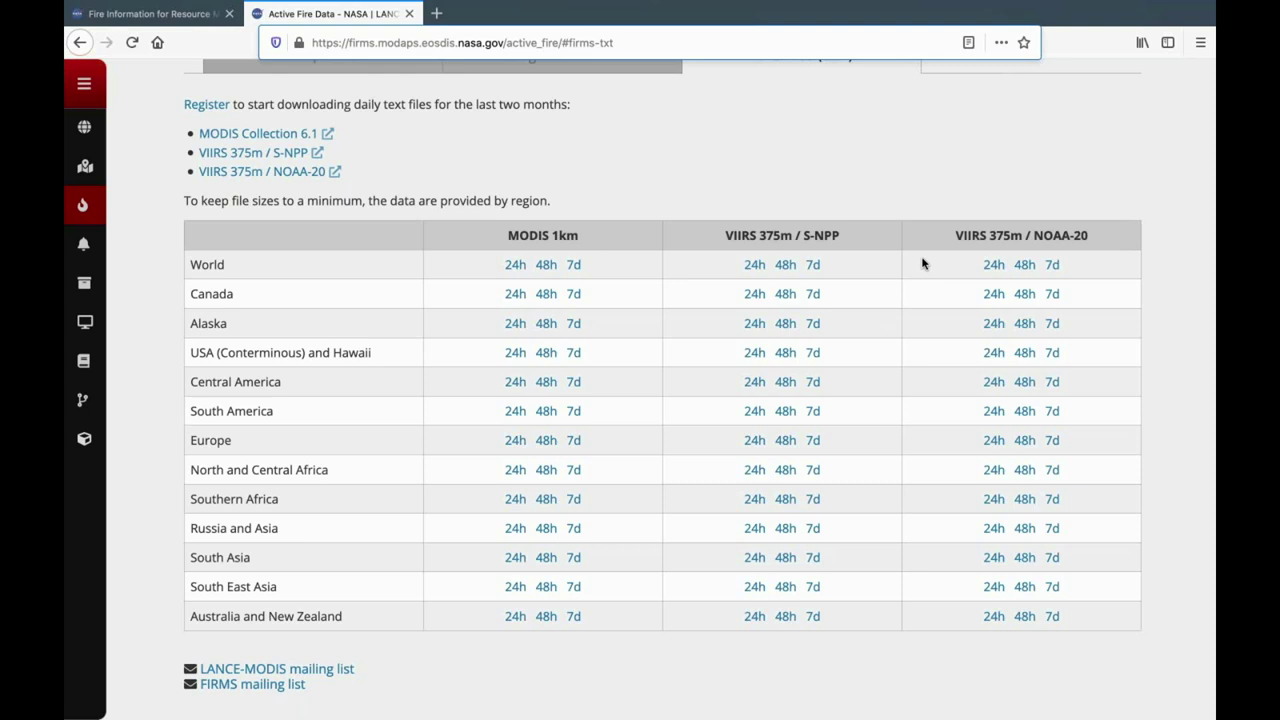
click(574, 266)
mouse_move(1052, 5)
Leave full screen and inspect the first row's latitude, longitude, brightness, scan and track in Excel.
mouse_move(232, 5)
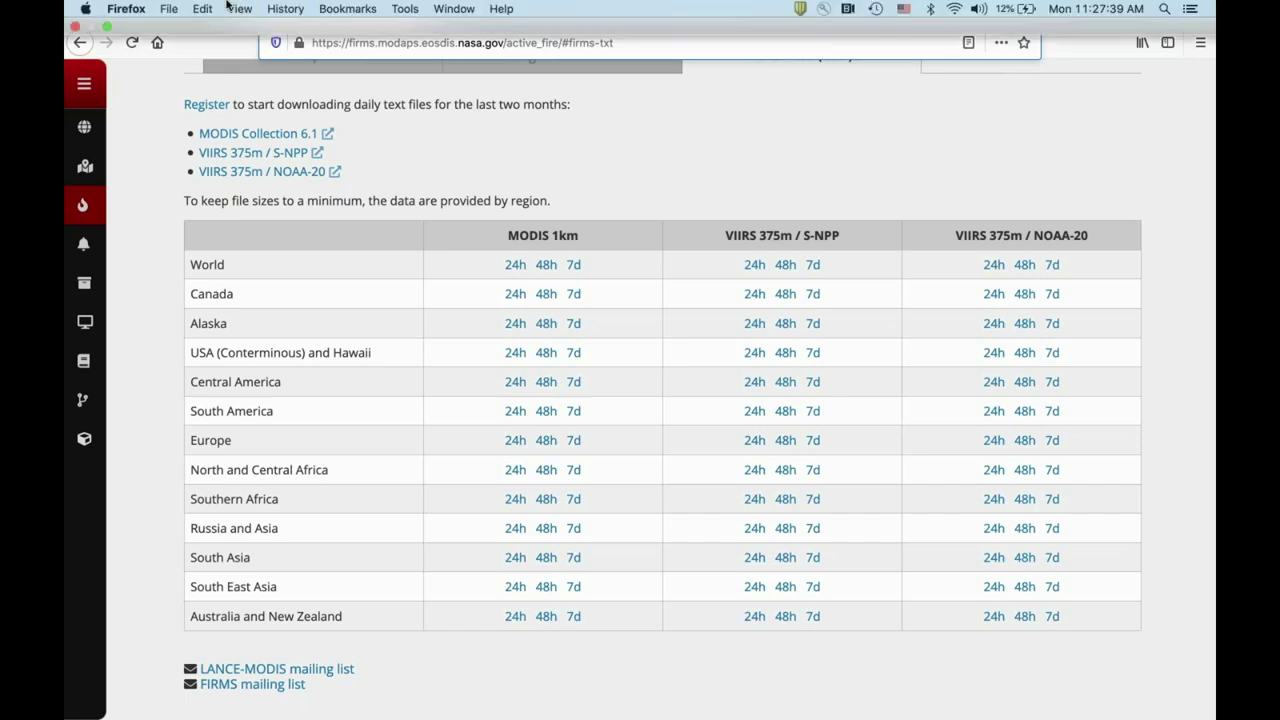
click(100, 28)
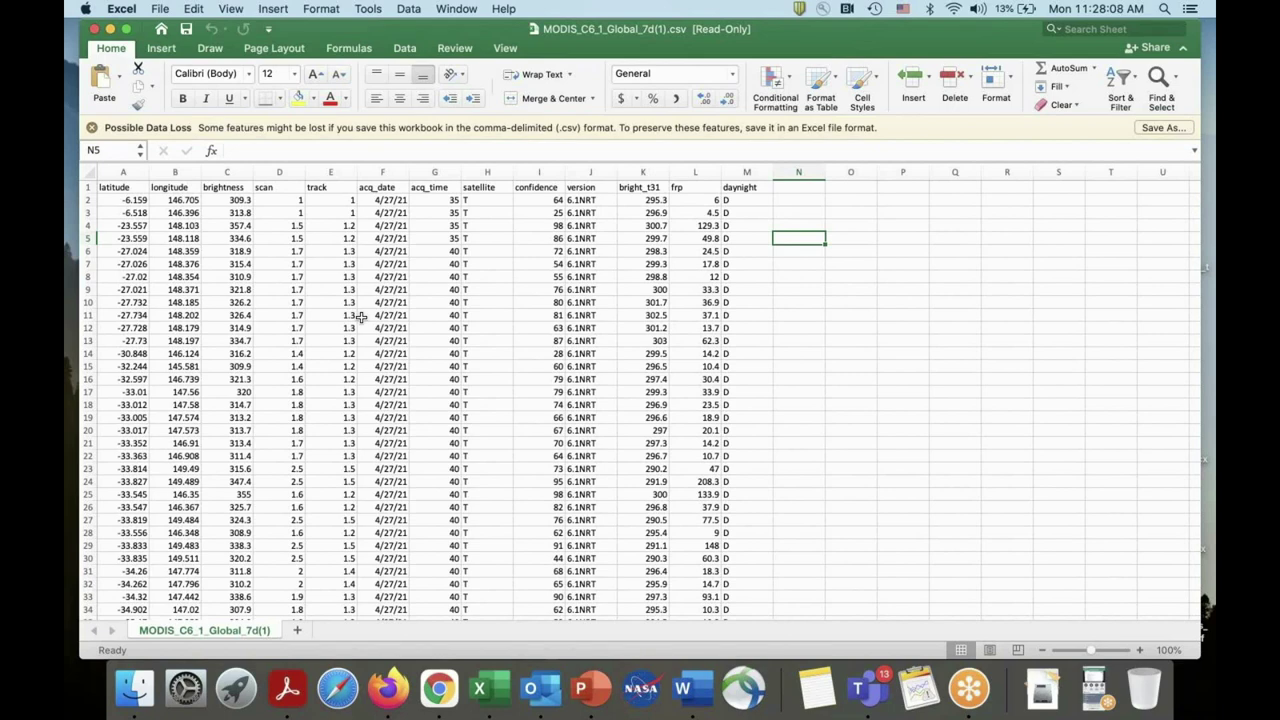
click(135, 200)
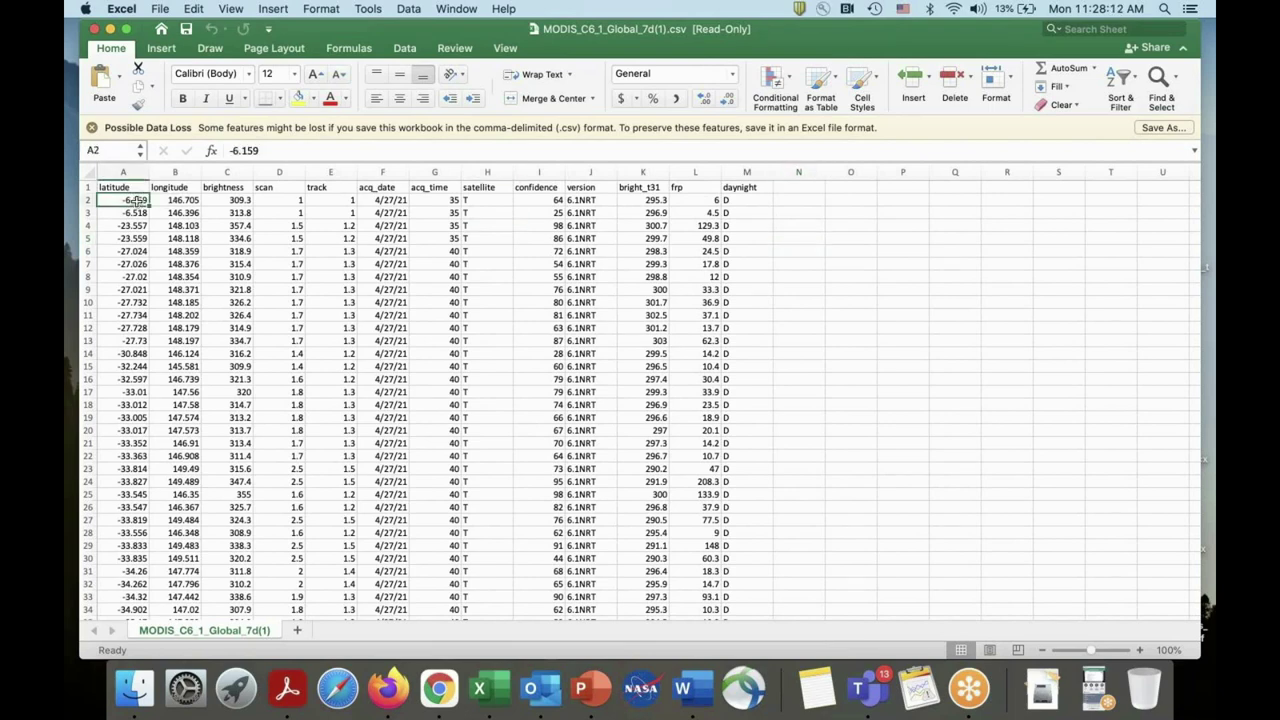
click(172, 202)
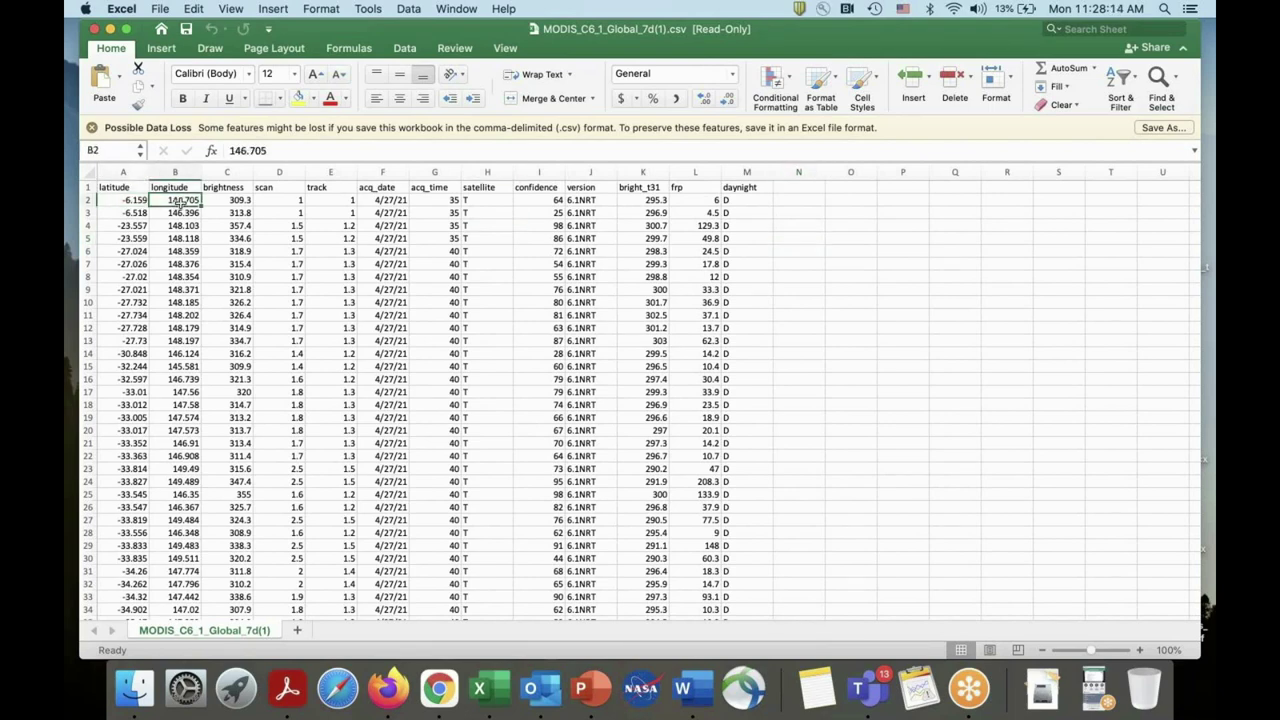
click(222, 200)
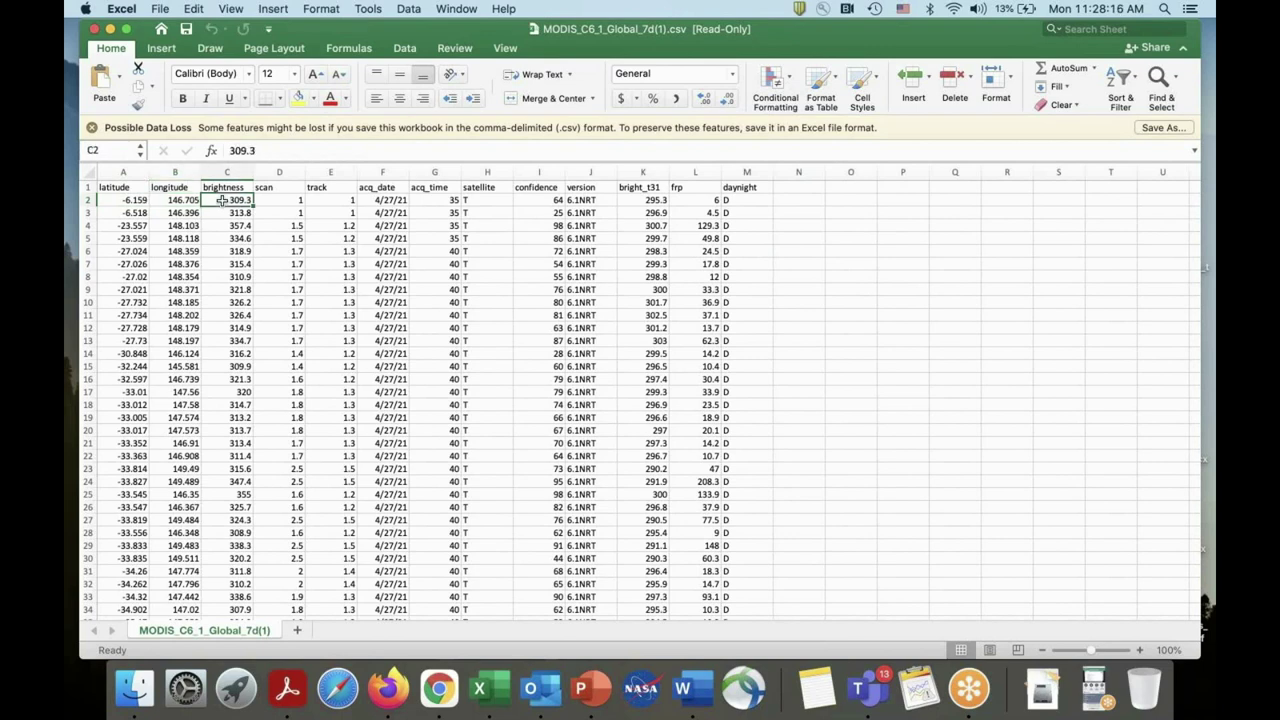
click(268, 203)
click(334, 201)
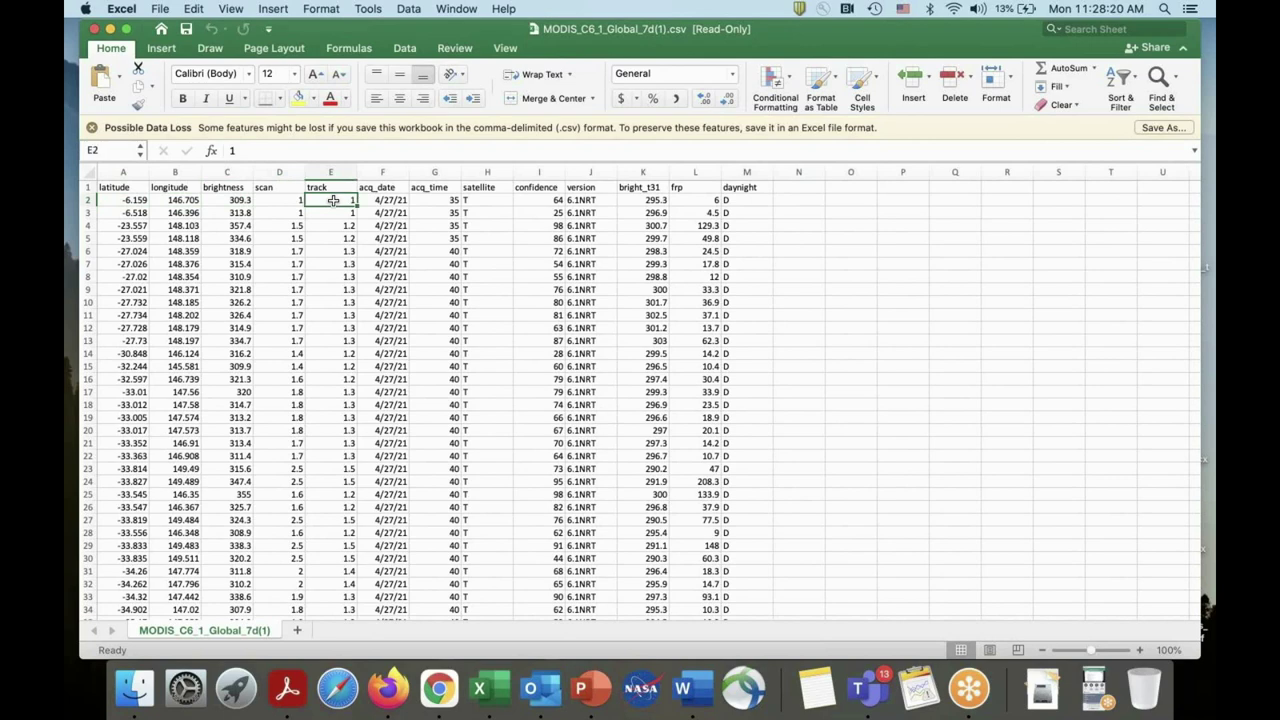
Check the first acquisition date and satellite code, then bring Firefox back to the front.
click(286, 201)
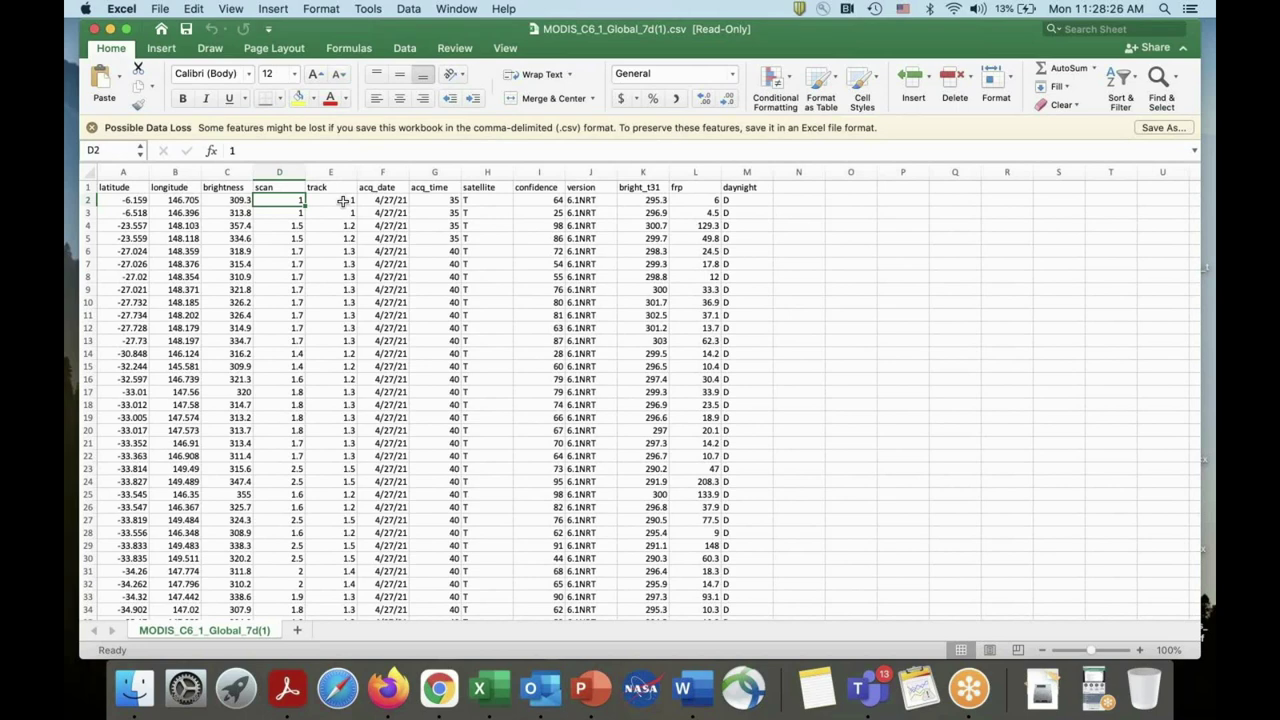
click(386, 203)
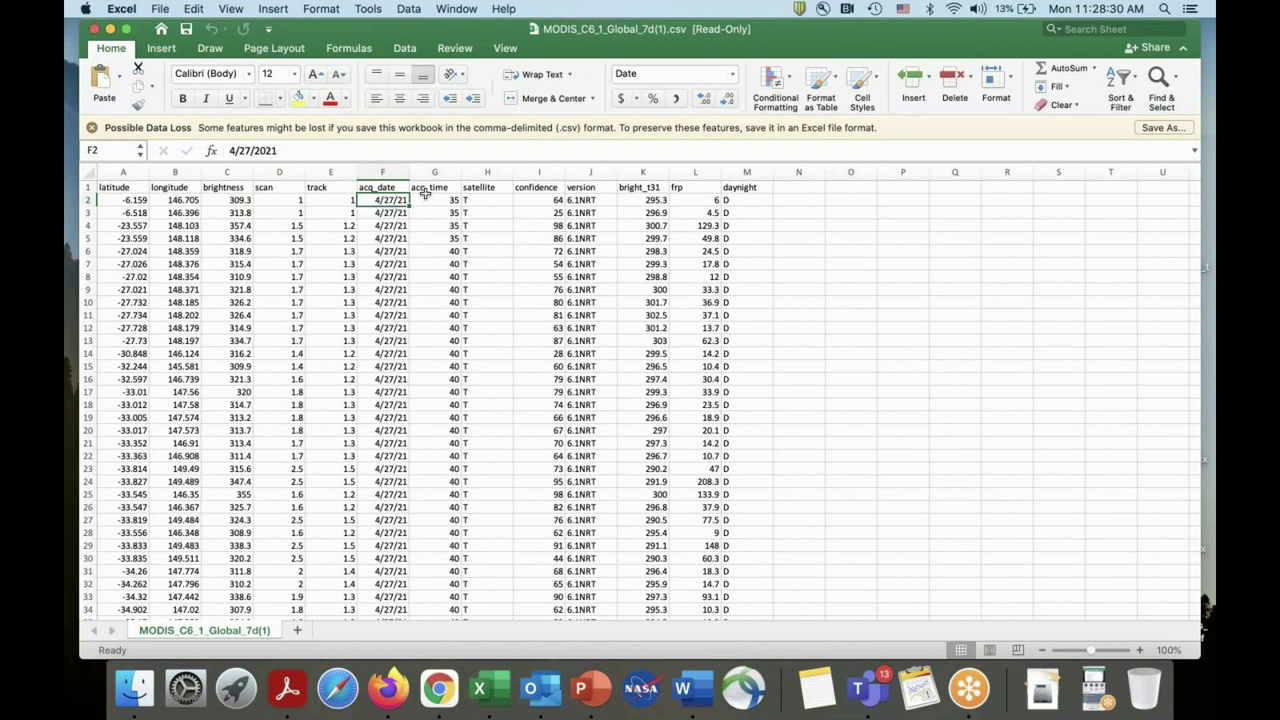
click(487, 200)
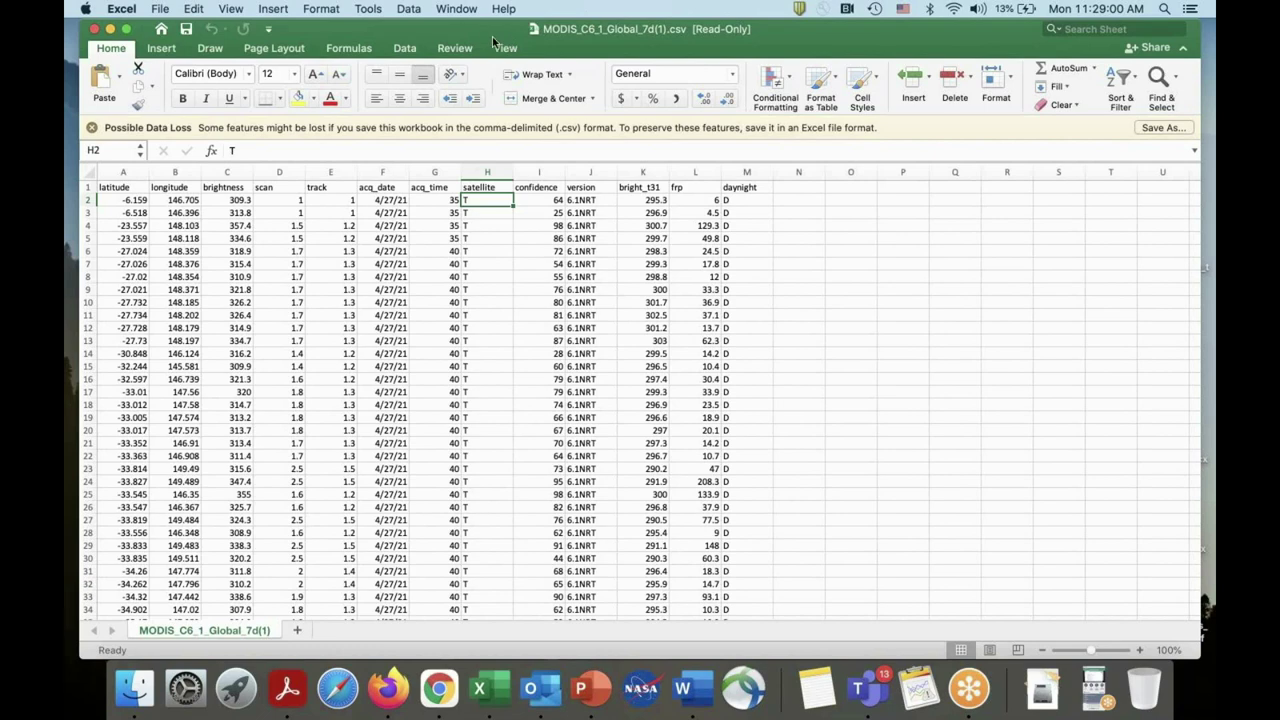
drag(480, 37, 643, 35)
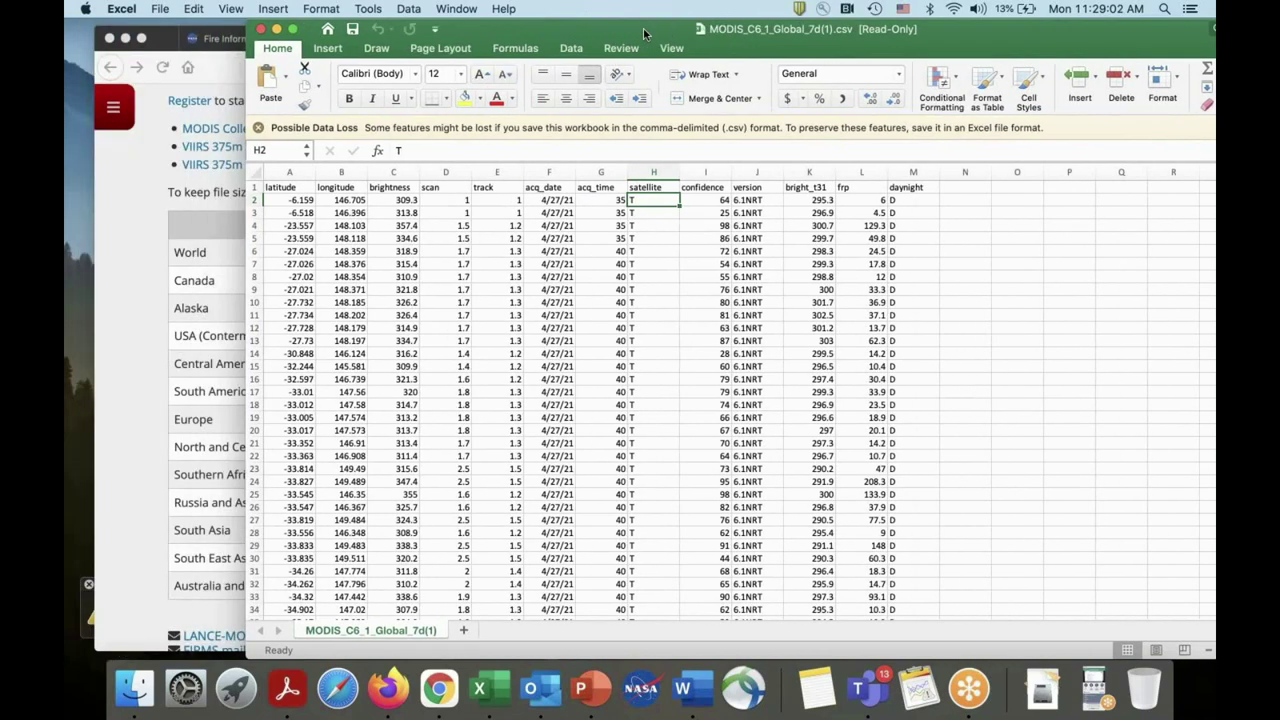
click(143, 184)
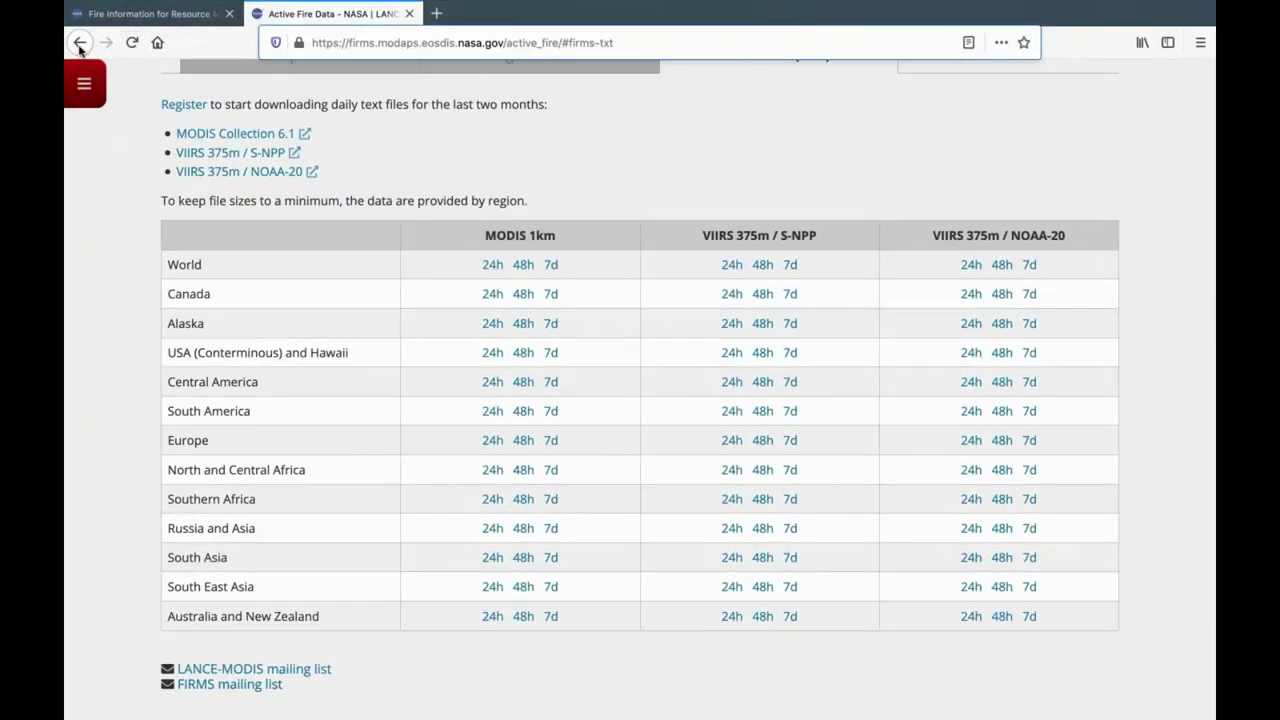
Open the Archive Download page from the side menu.
click(80, 44)
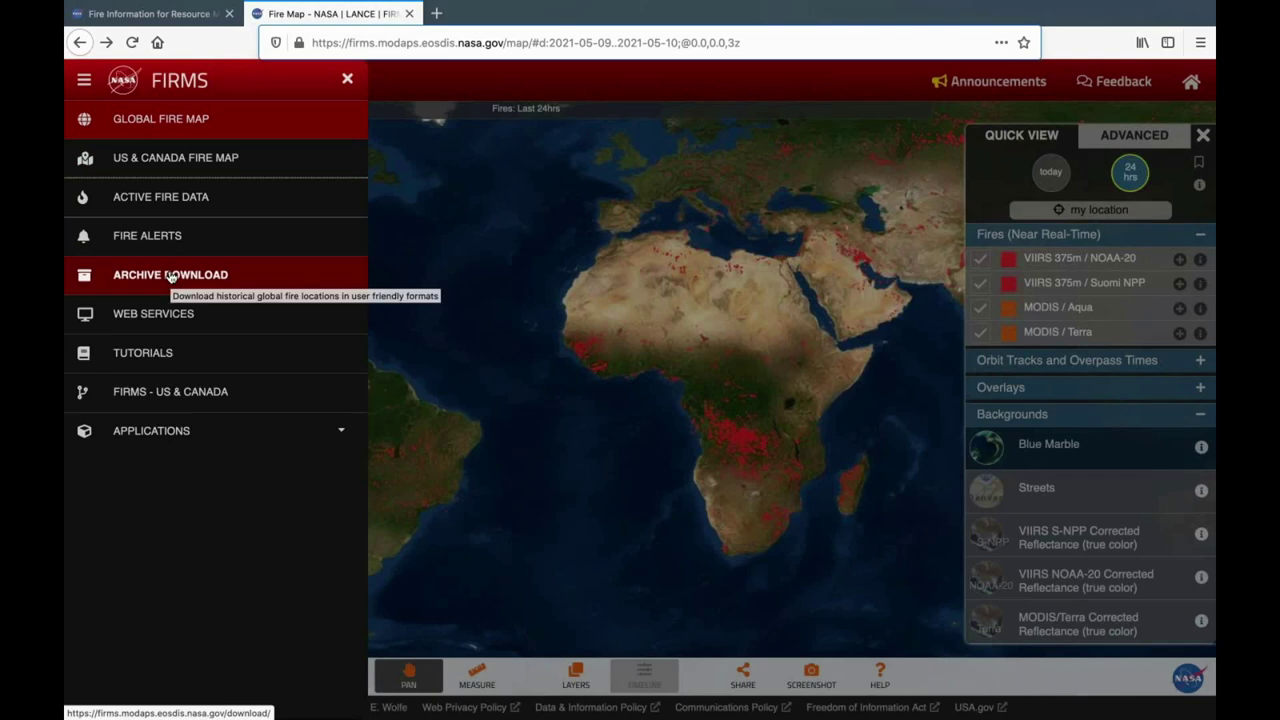
click(170, 274)
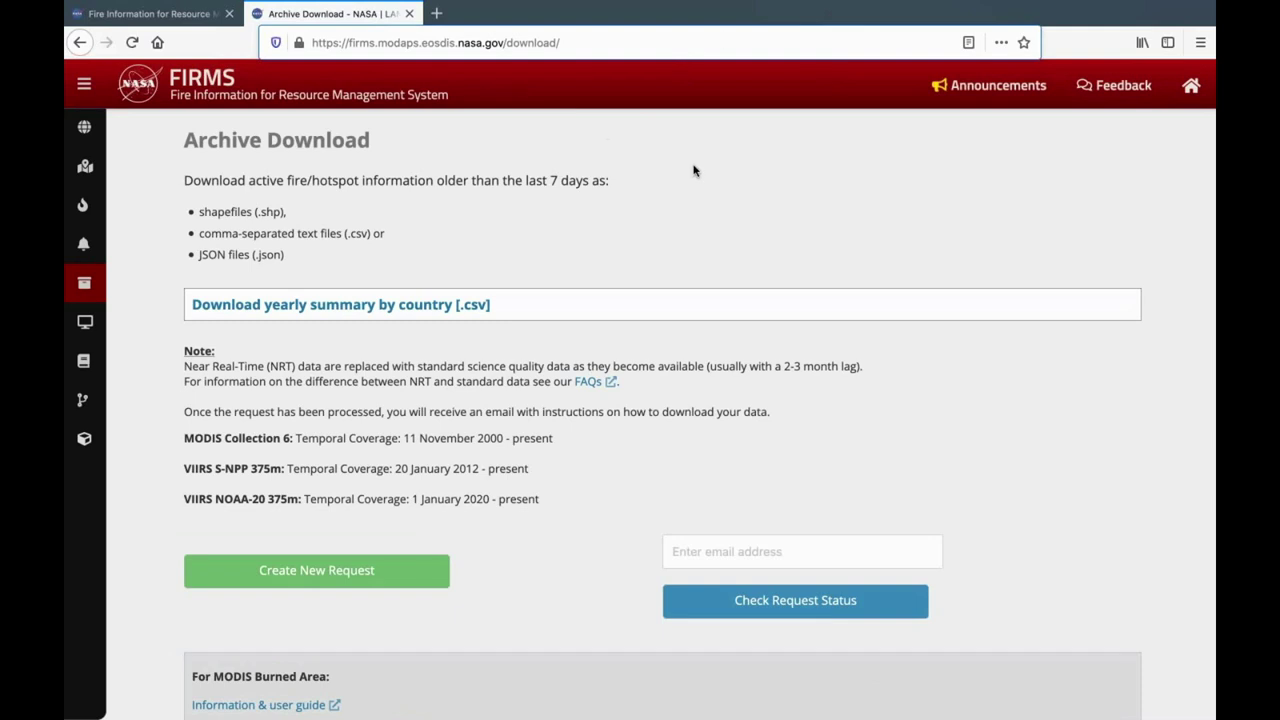
scroll(694, 171, down, 2)
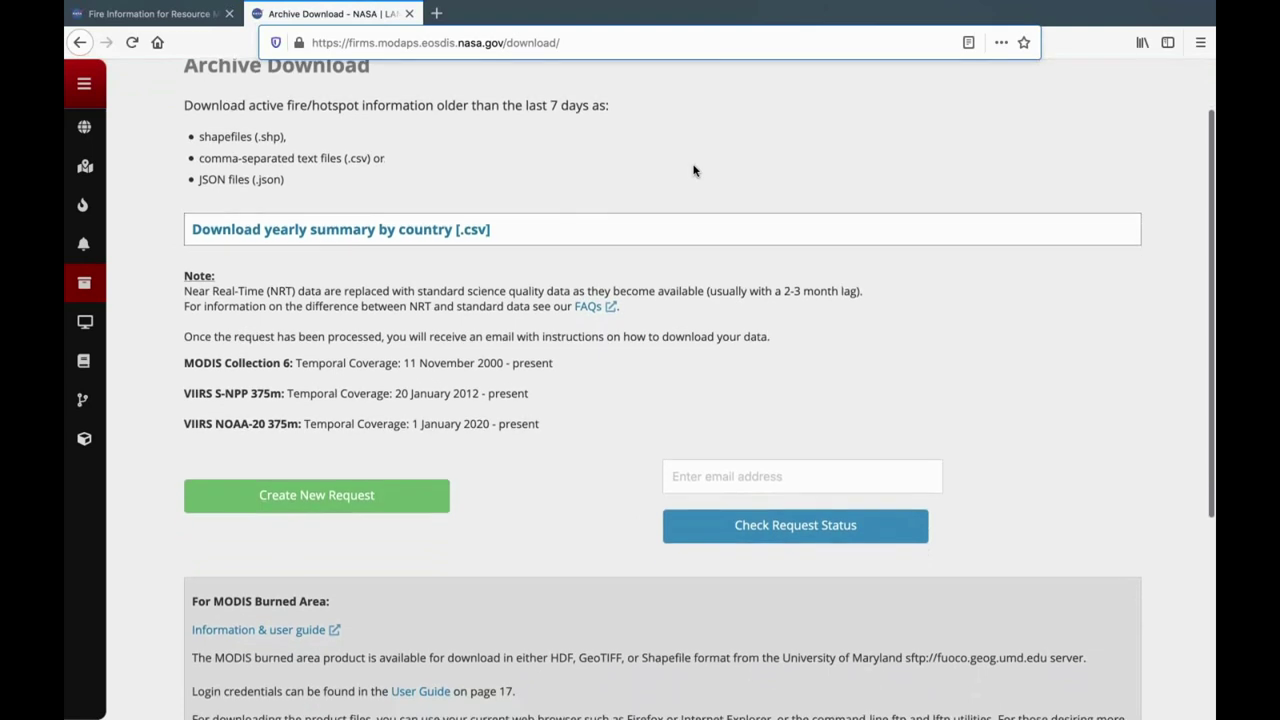
scroll(695, 172, up, 1)
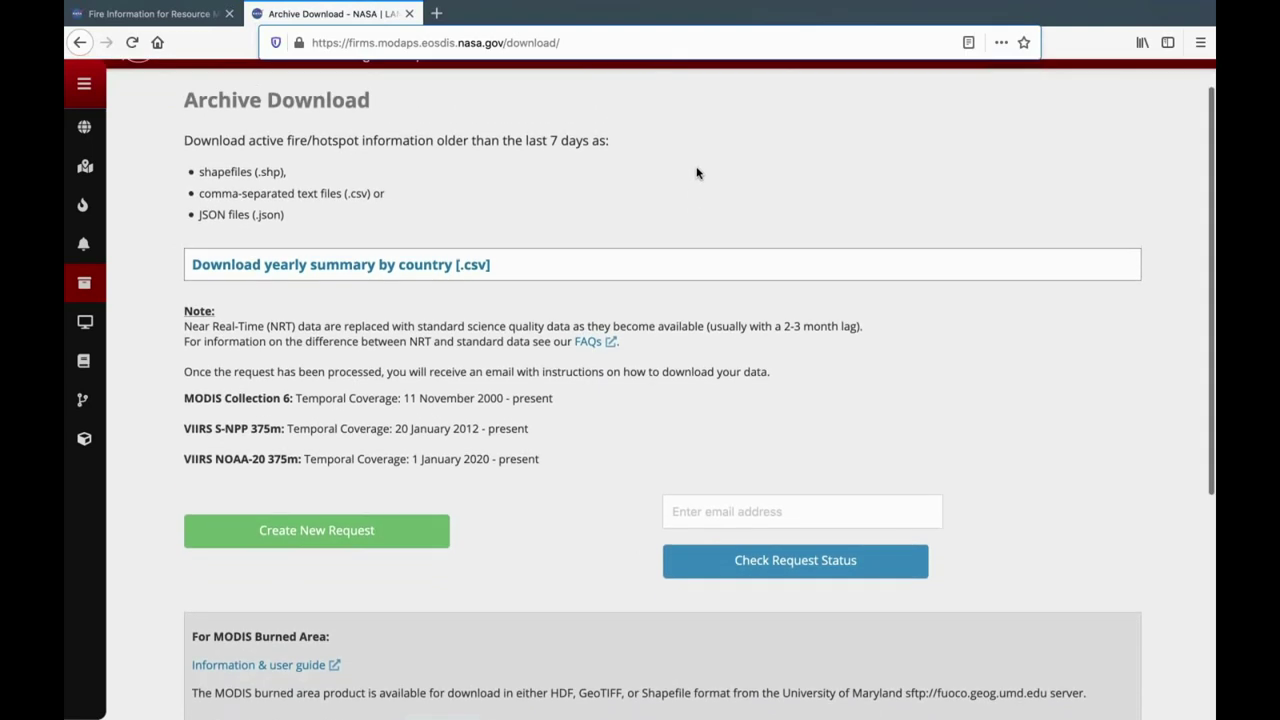
scroll(697, 173, down, 1)
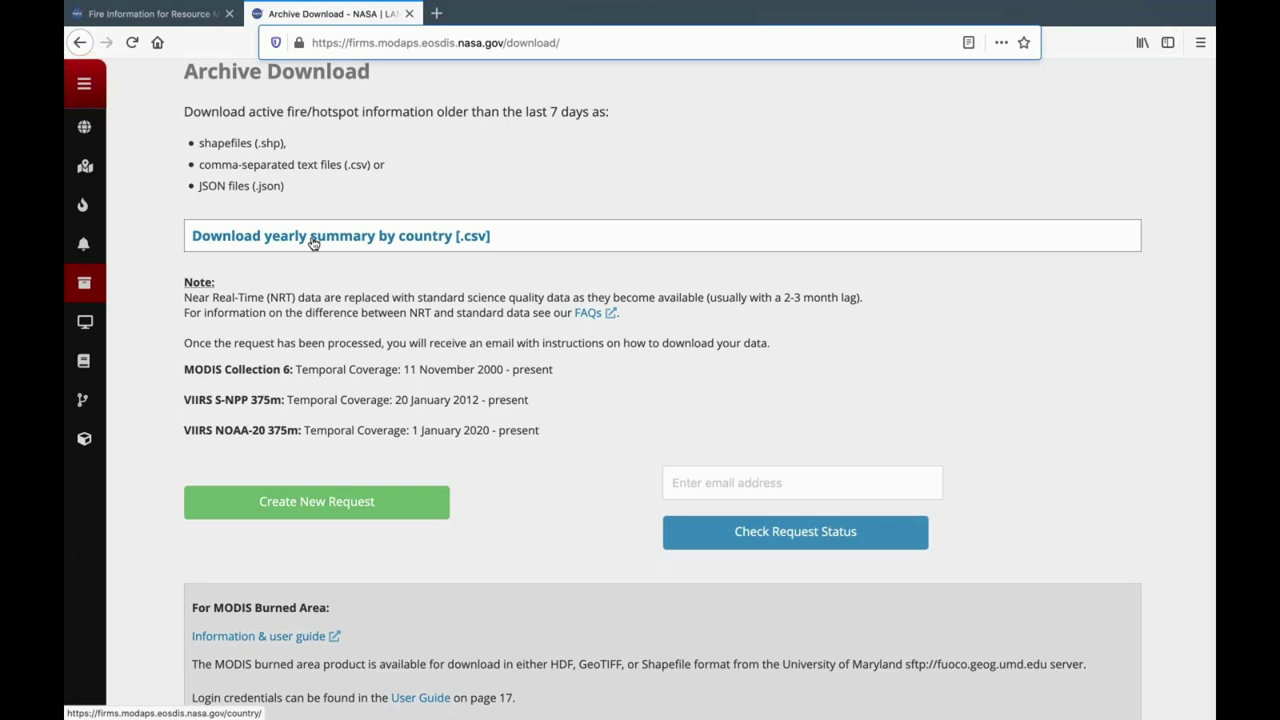
View the VIIRS S-NPP yearly summaries by country, then return to Archive Download.
click(313, 243)
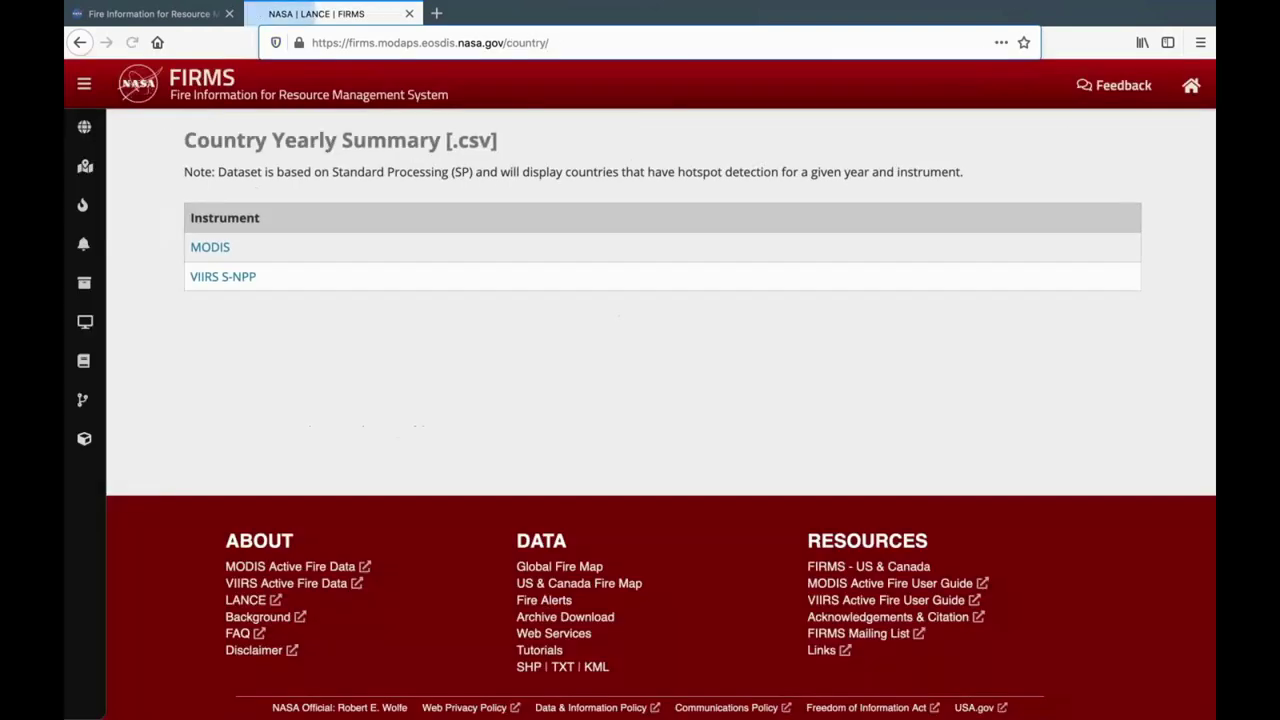
click(224, 280)
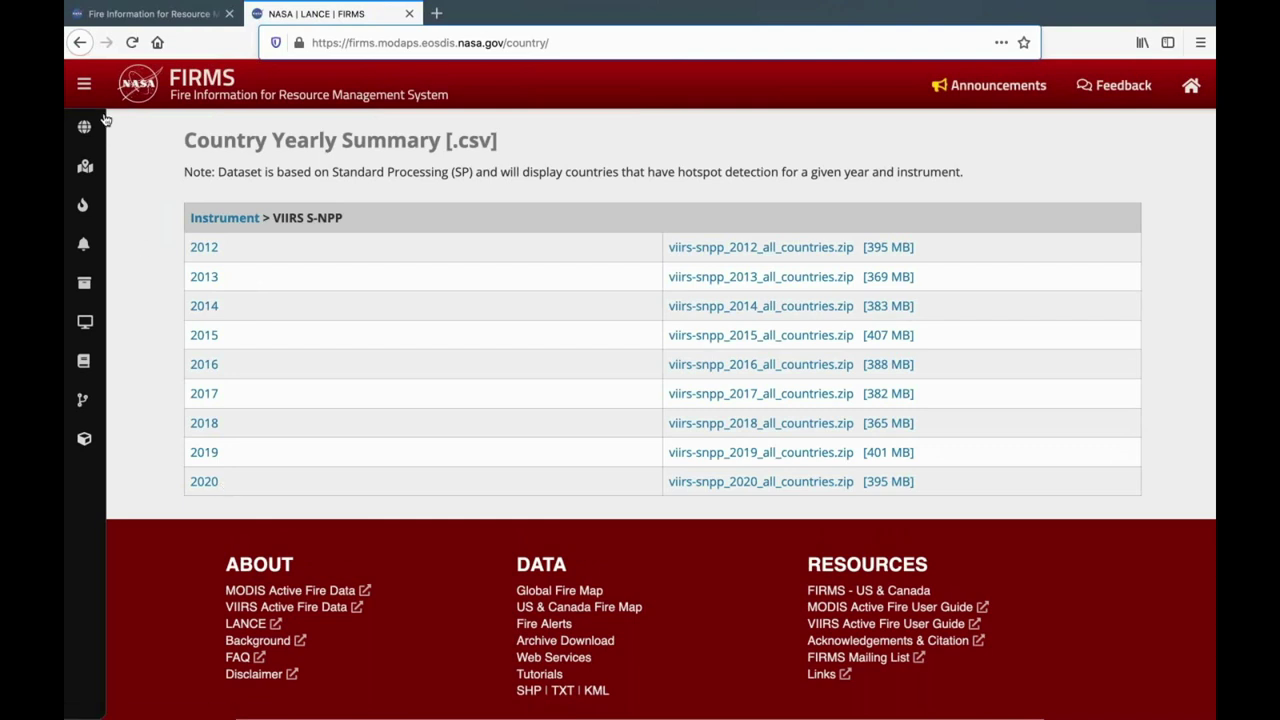
click(78, 45)
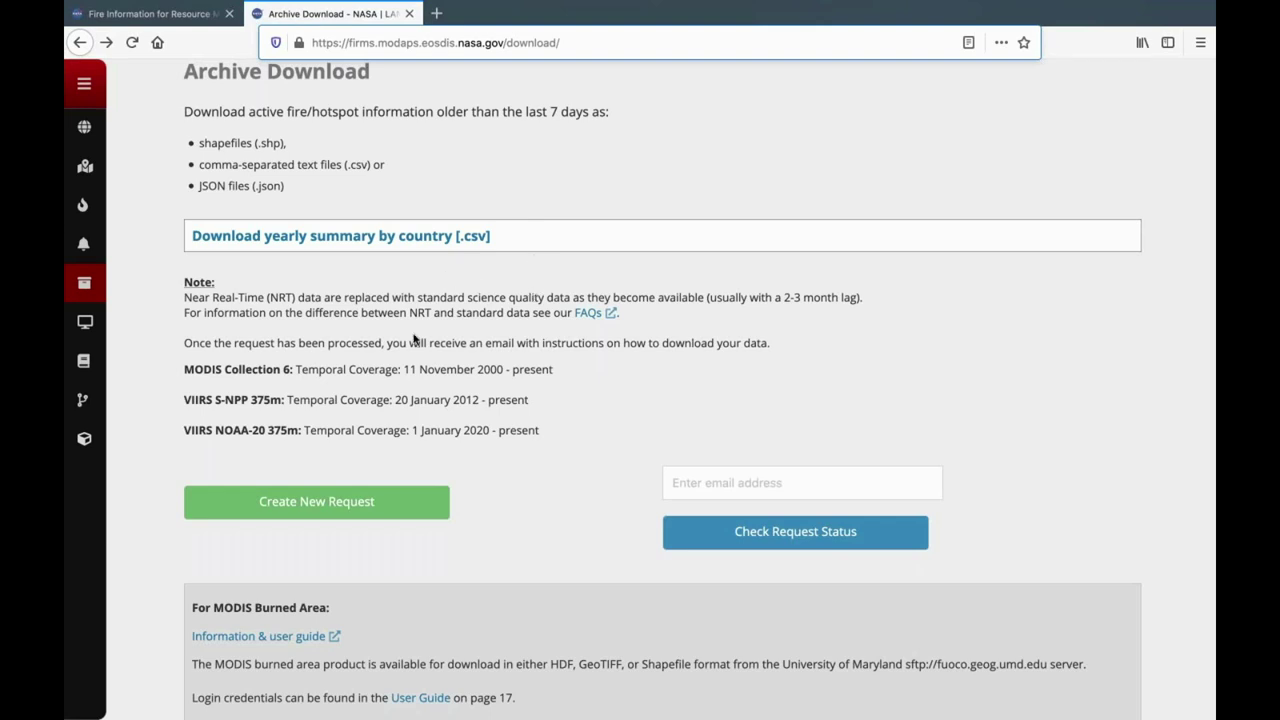
scroll(417, 340, down, 1)
scroll(417, 345, down, 1)
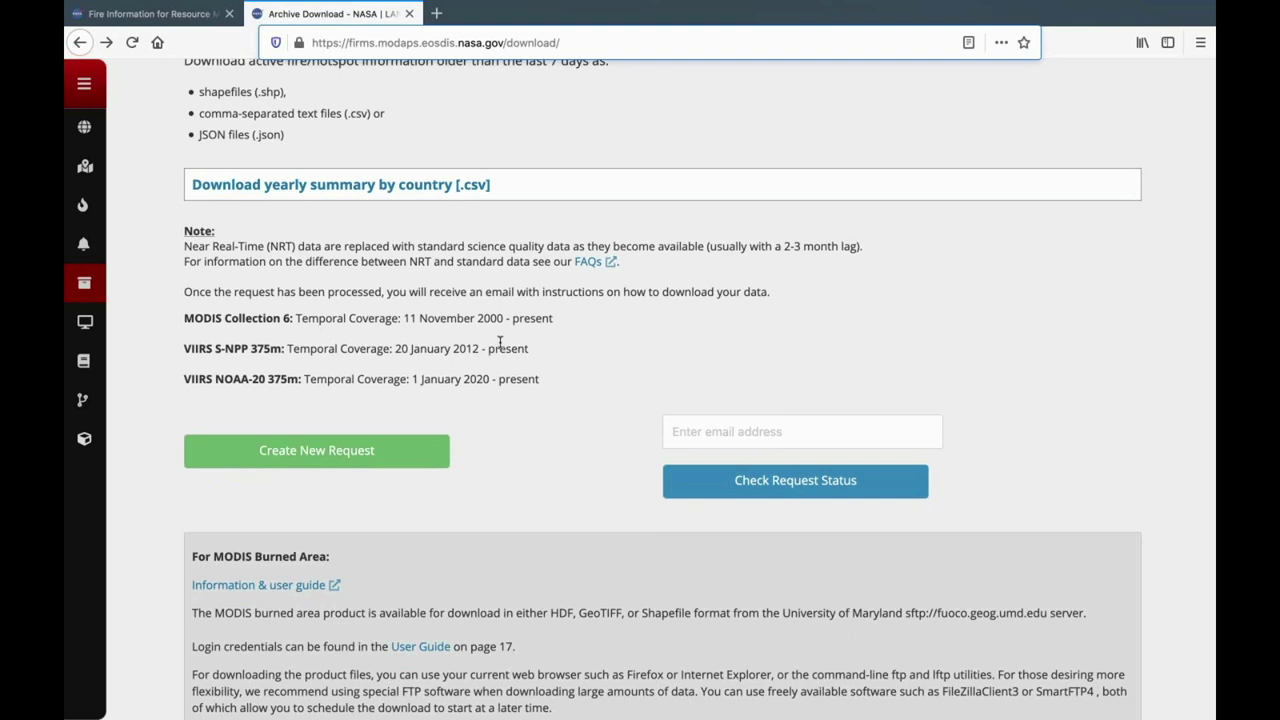
Create a new archive request with Custom Region chosen from the map.
click(345, 455)
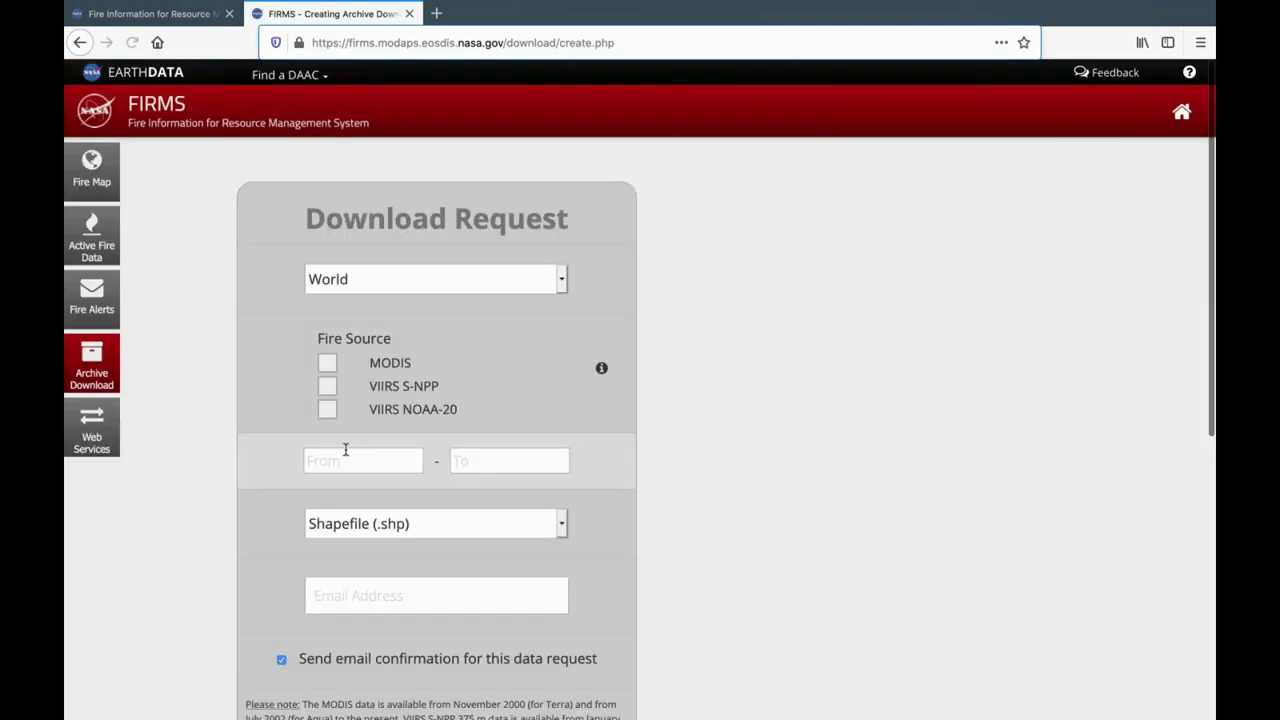
click(562, 284)
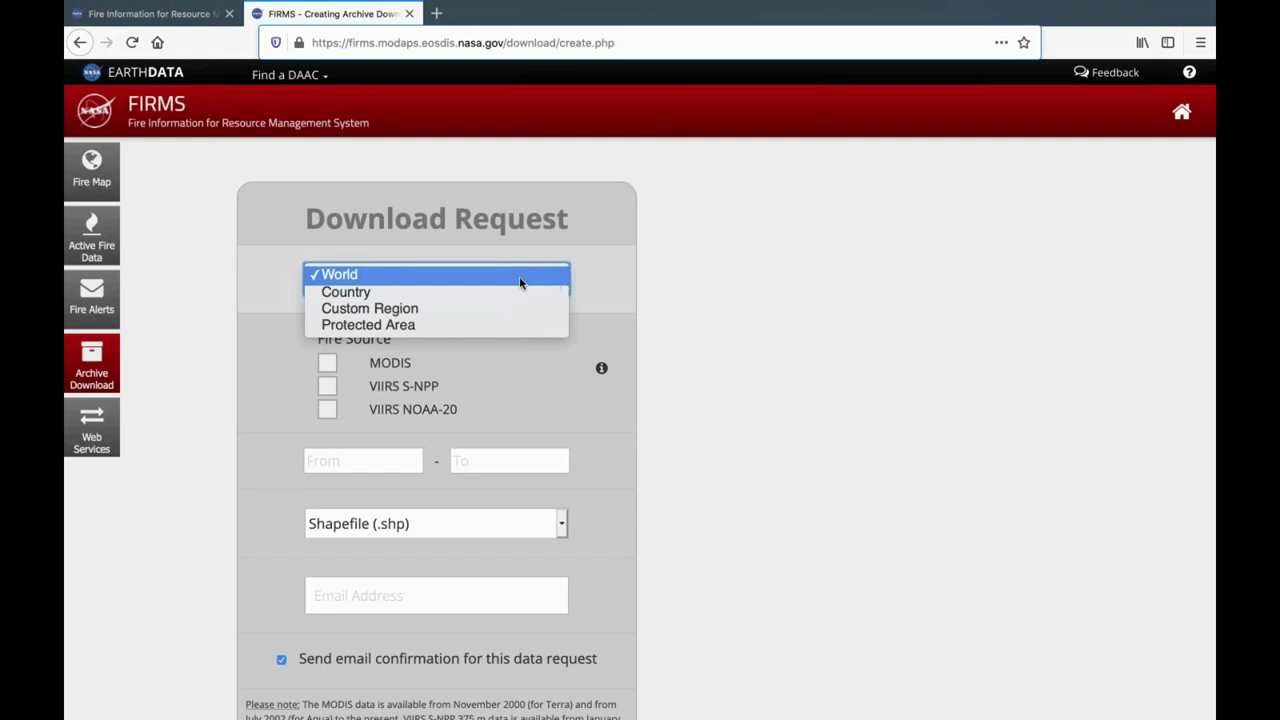
click(400, 312)
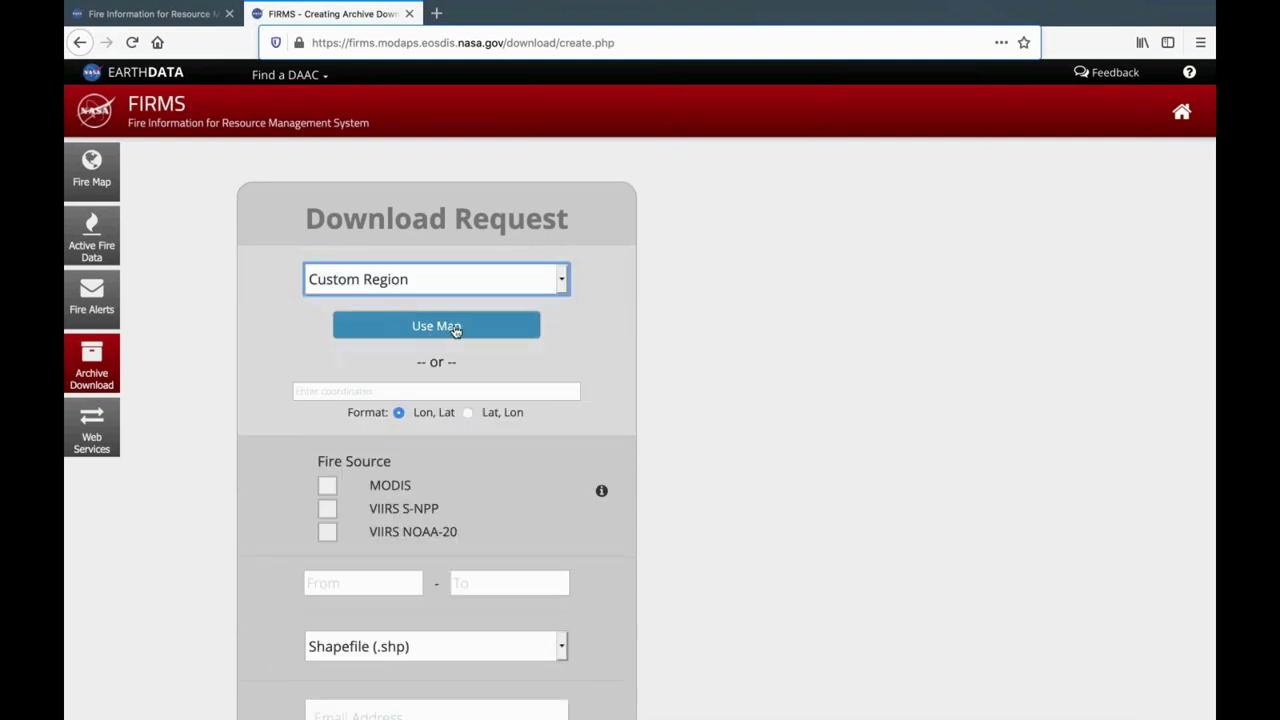
click(455, 330)
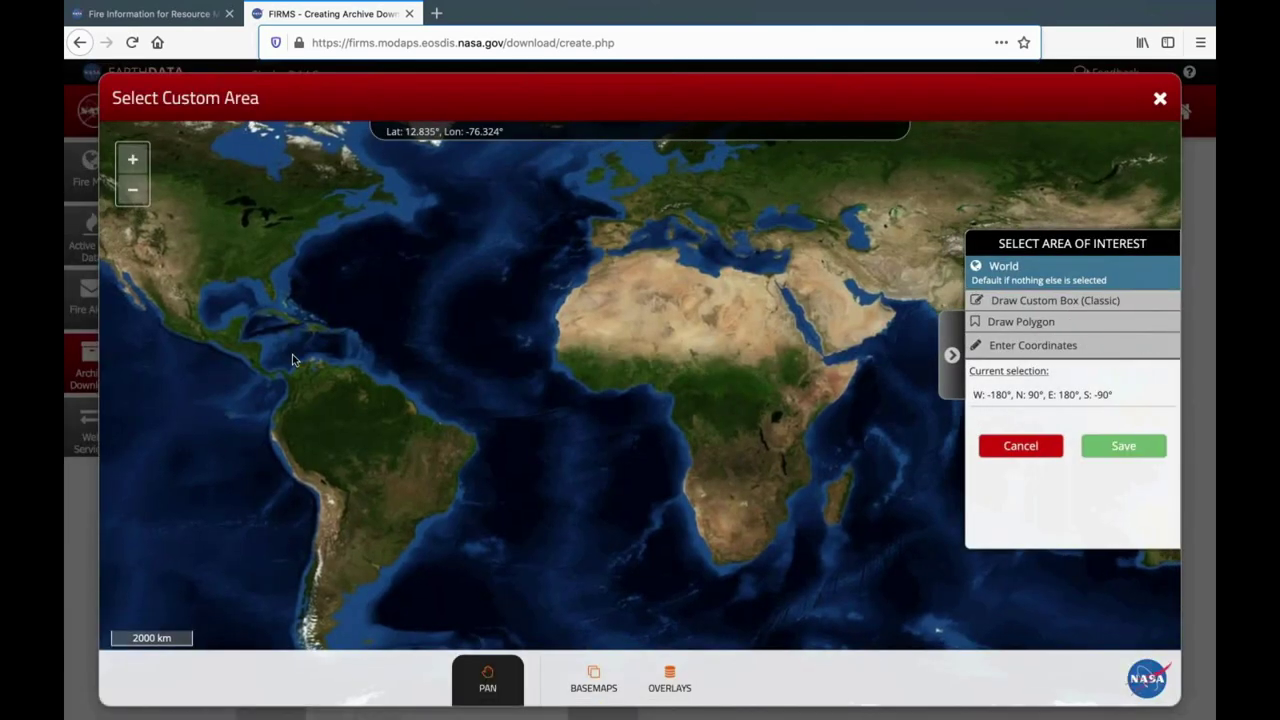
Draw and save a box over northern South America (W -76°, N 7.2°, E -43.9°, S -13.4°).
scroll(363, 279, up, 1)
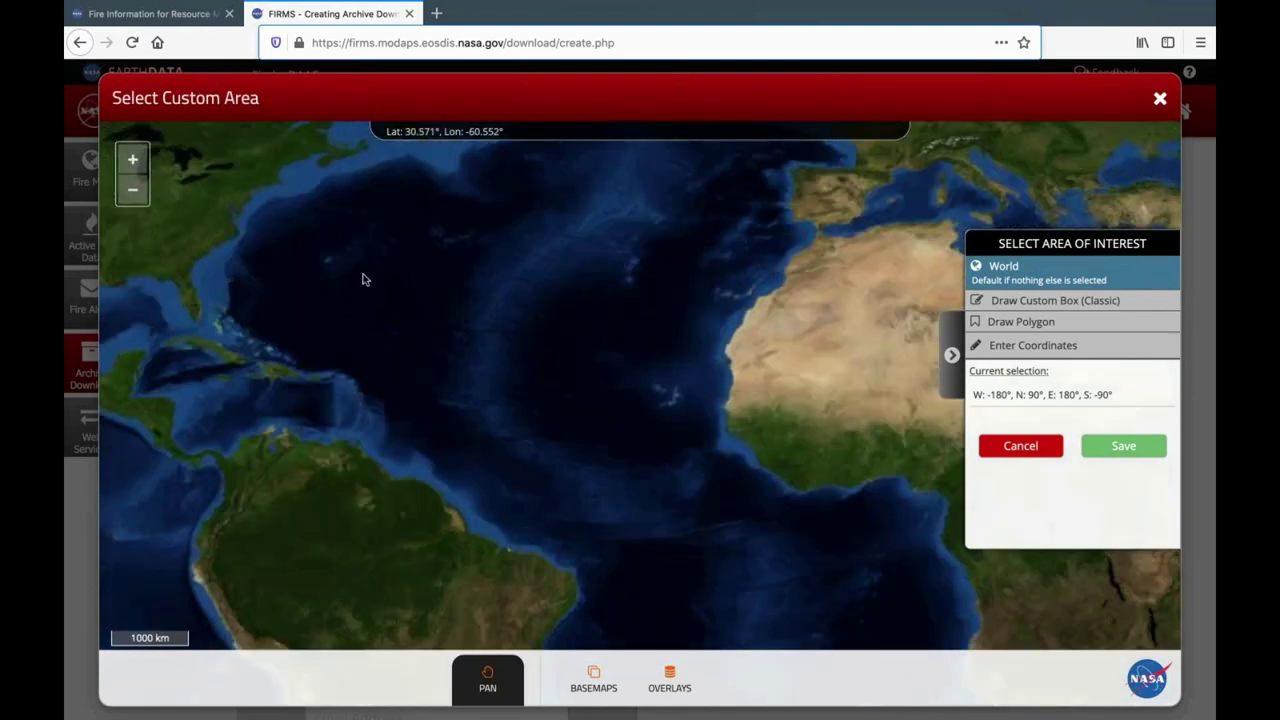
drag(352, 383, 532, 221)
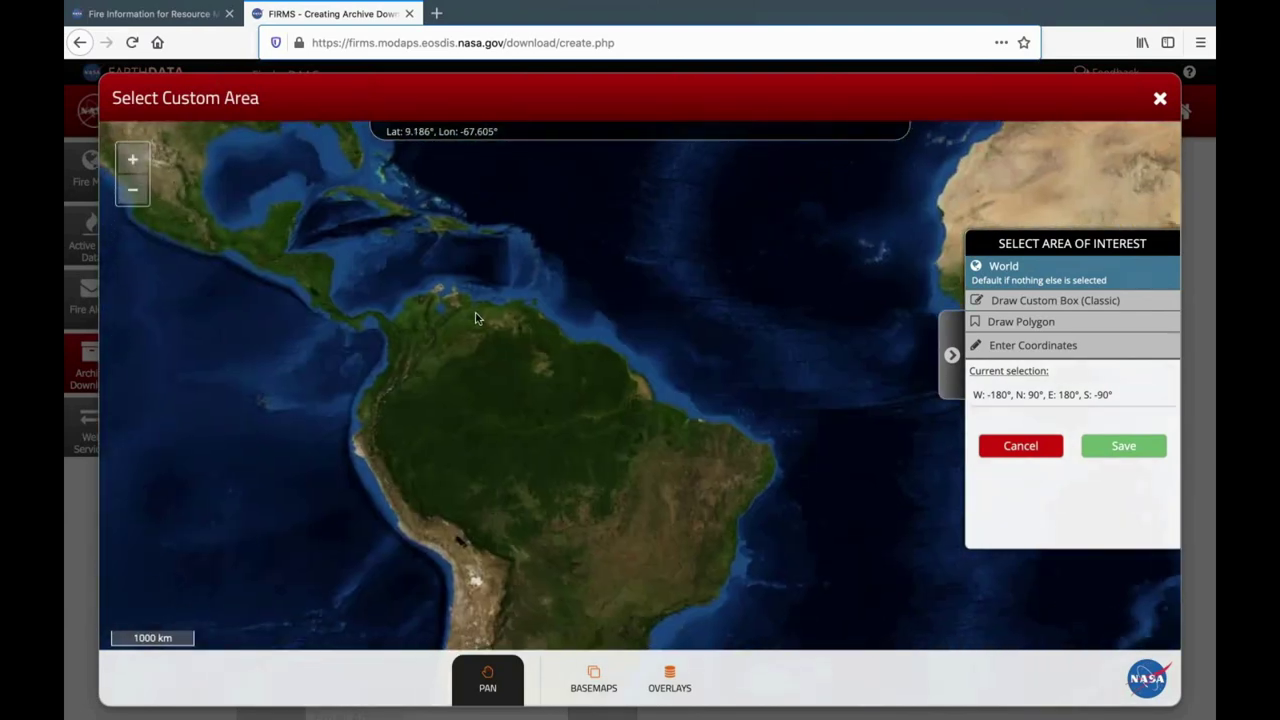
drag(477, 316, 503, 347)
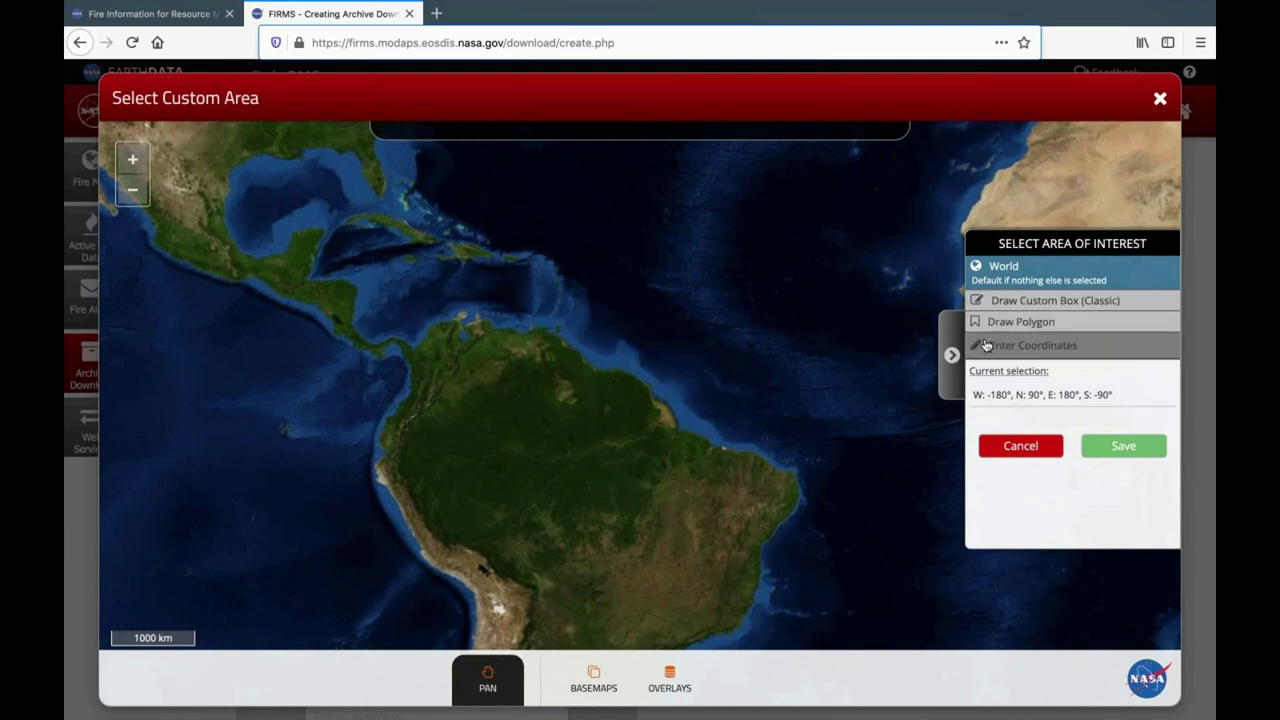
click(987, 346)
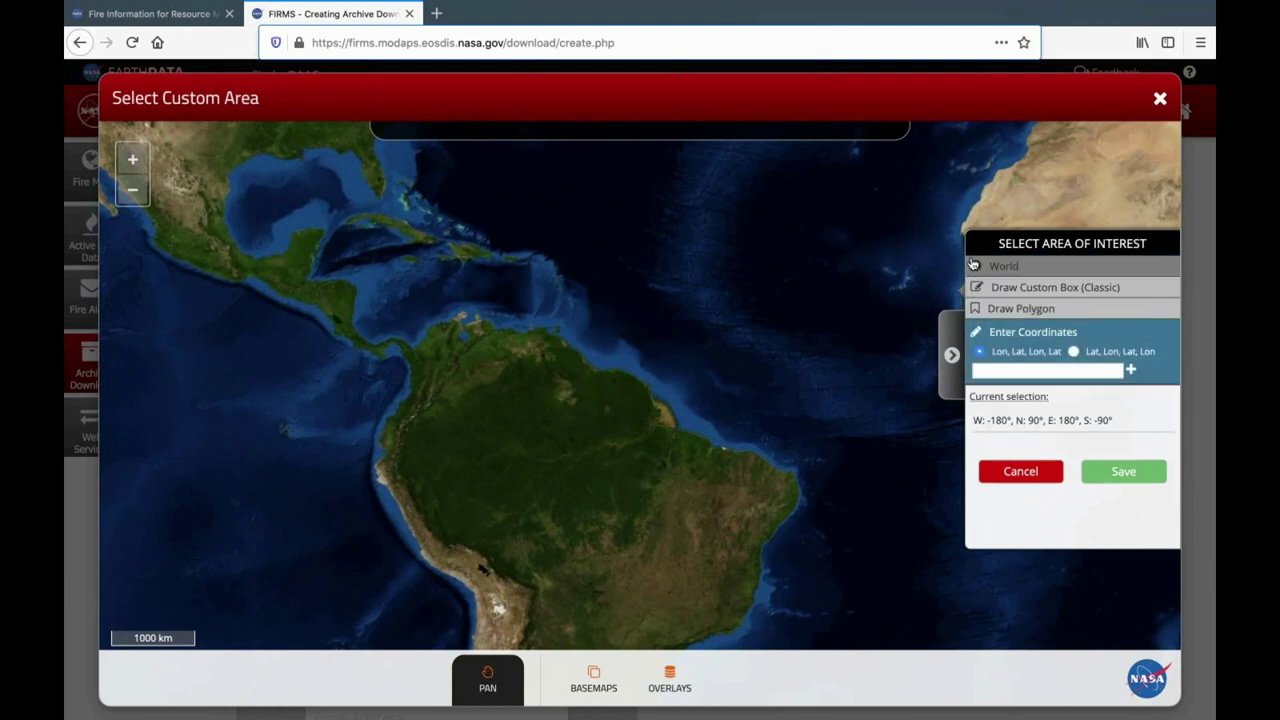
click(979, 289)
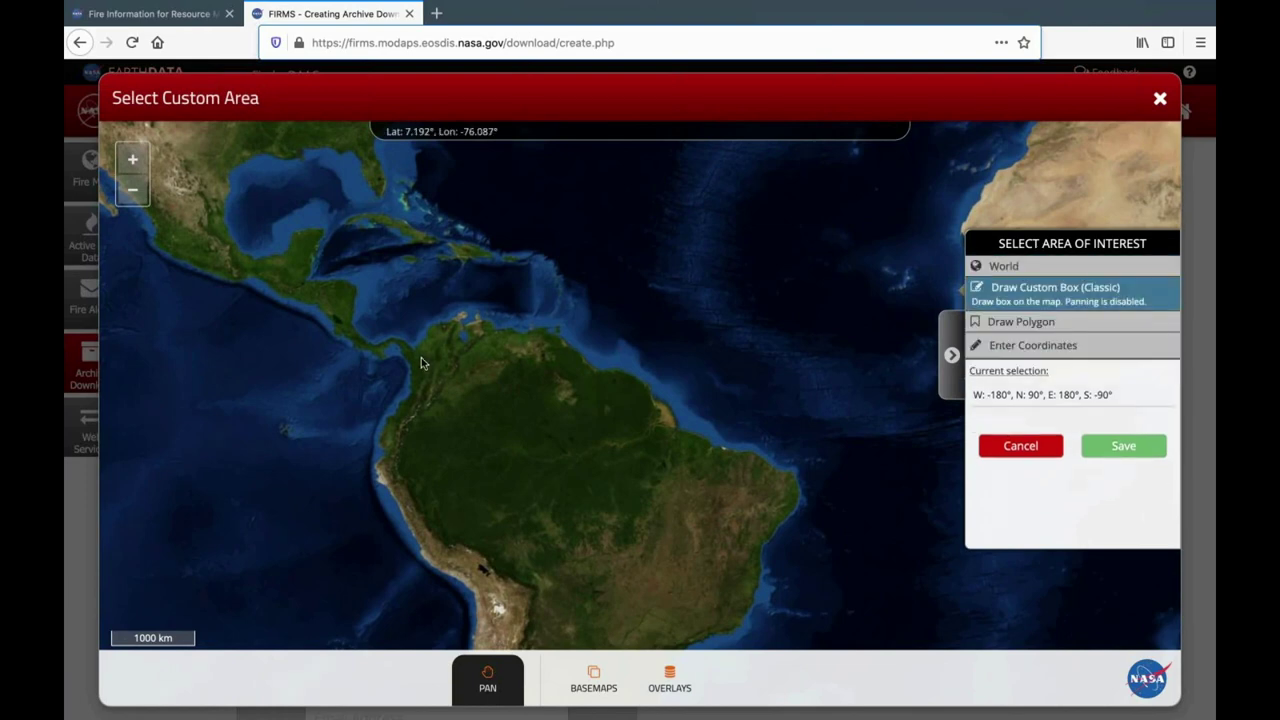
mouse_move(421, 357)
mouse_down()
mouse_move(488, 360)
mouse_move(632, 495)
mouse_move(700, 522)
mouse_move(716, 547)
mouse_up()
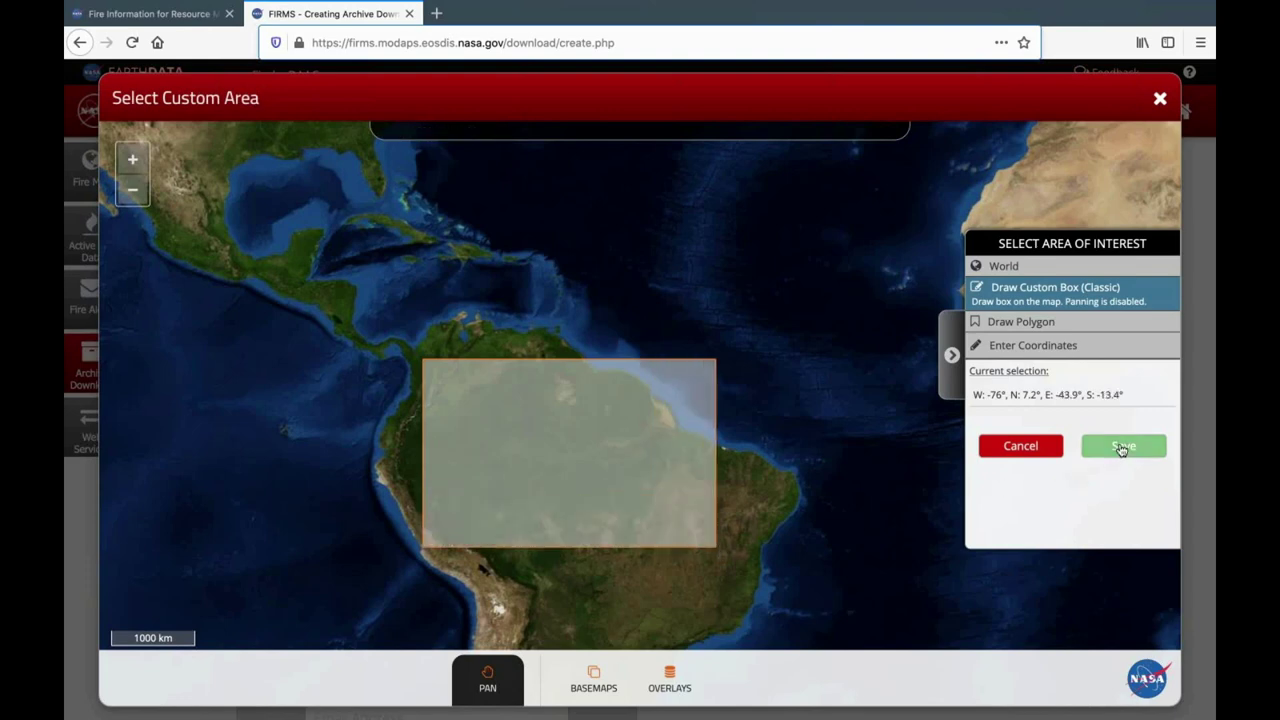
click(1121, 447)
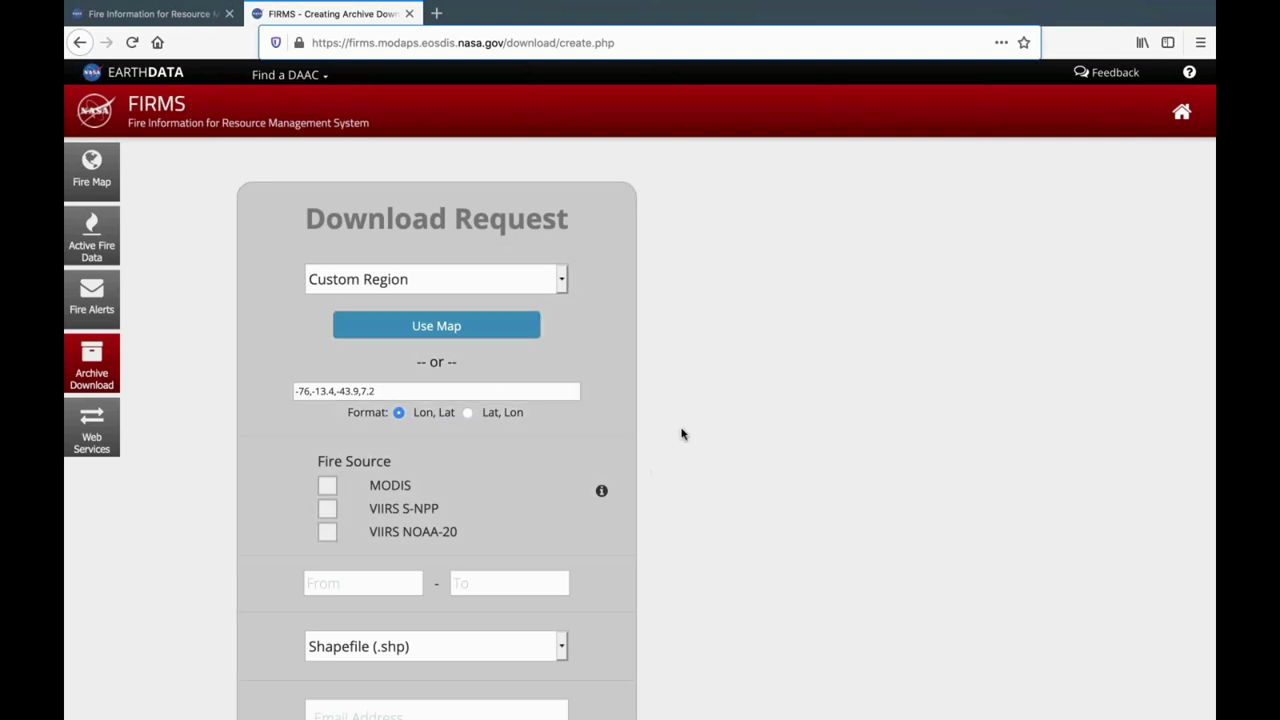
Select VIIRS S-NPP, dates 2021-05-02 to 2021-05-06, and Shapefile (.shp) output.
scroll(670, 370, down, 3)
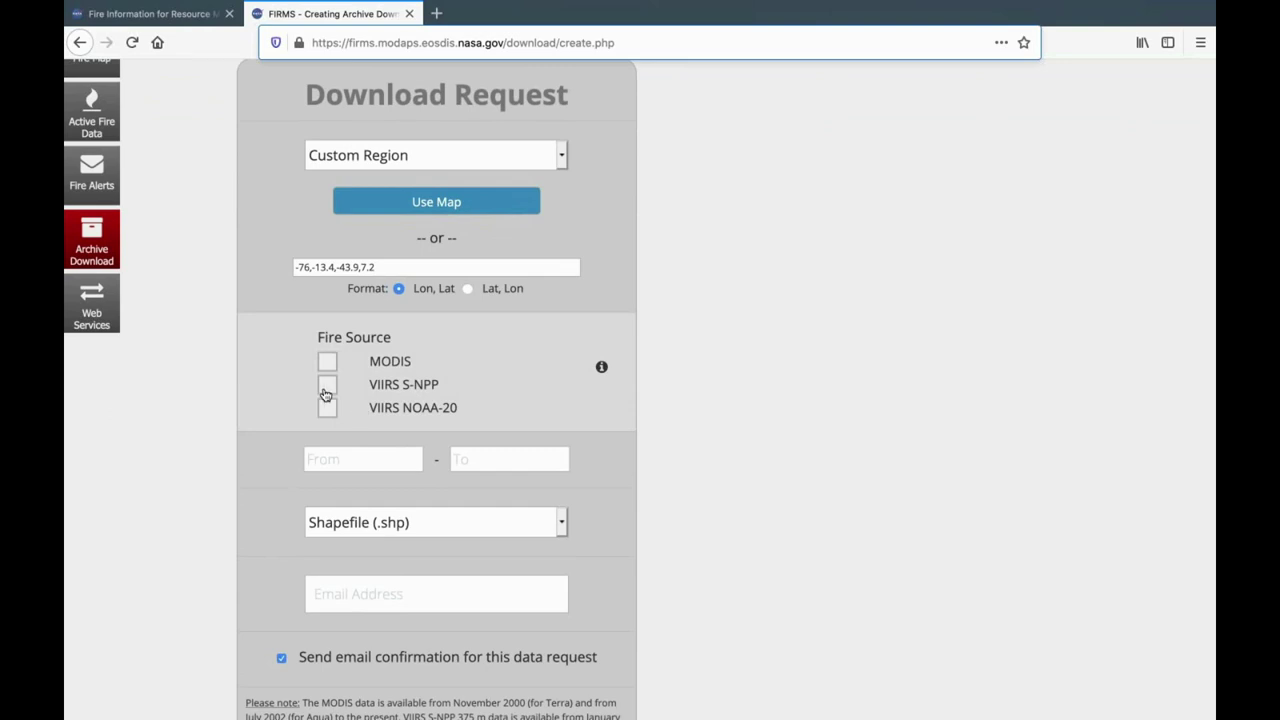
click(326, 388)
click(398, 455)
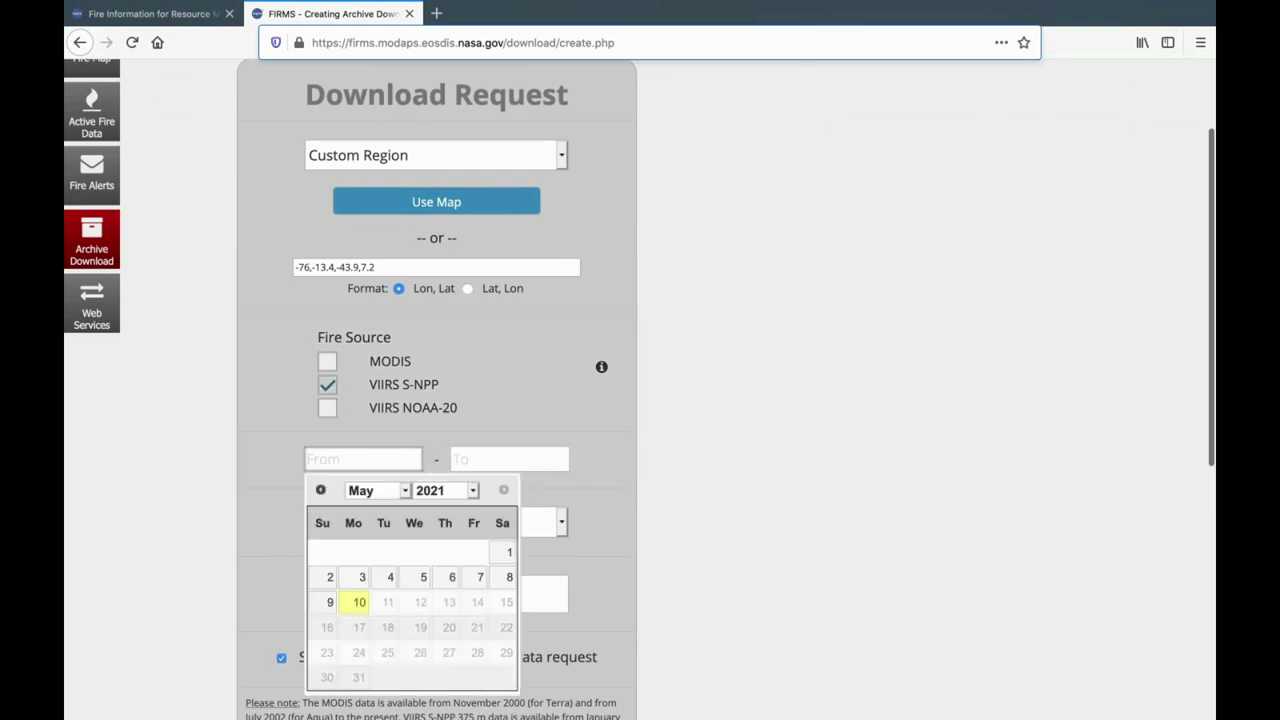
click(329, 578)
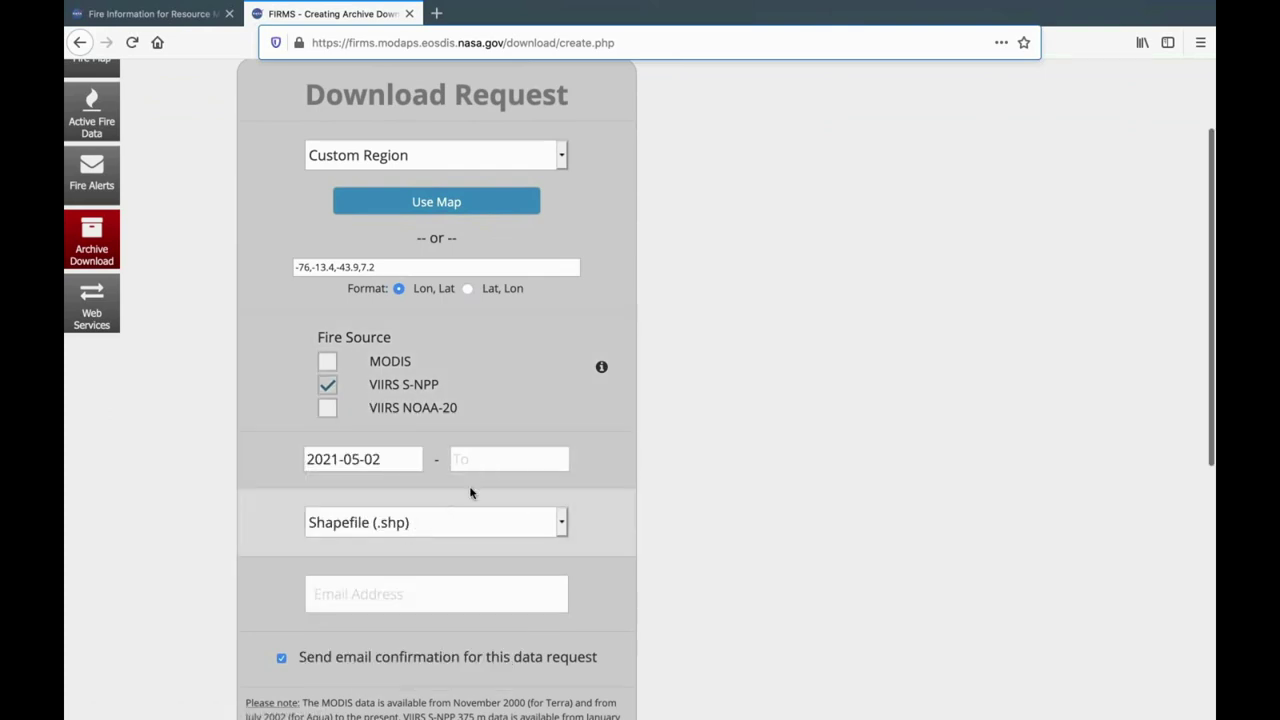
click(514, 455)
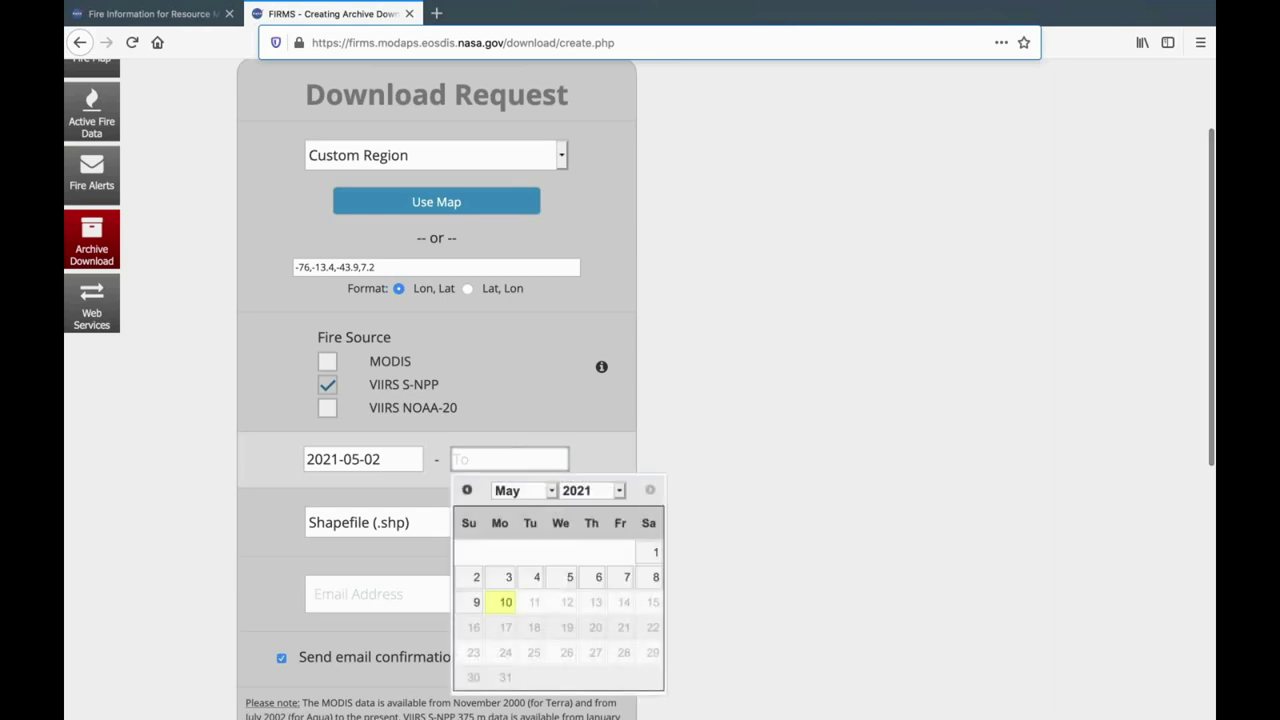
click(598, 578)
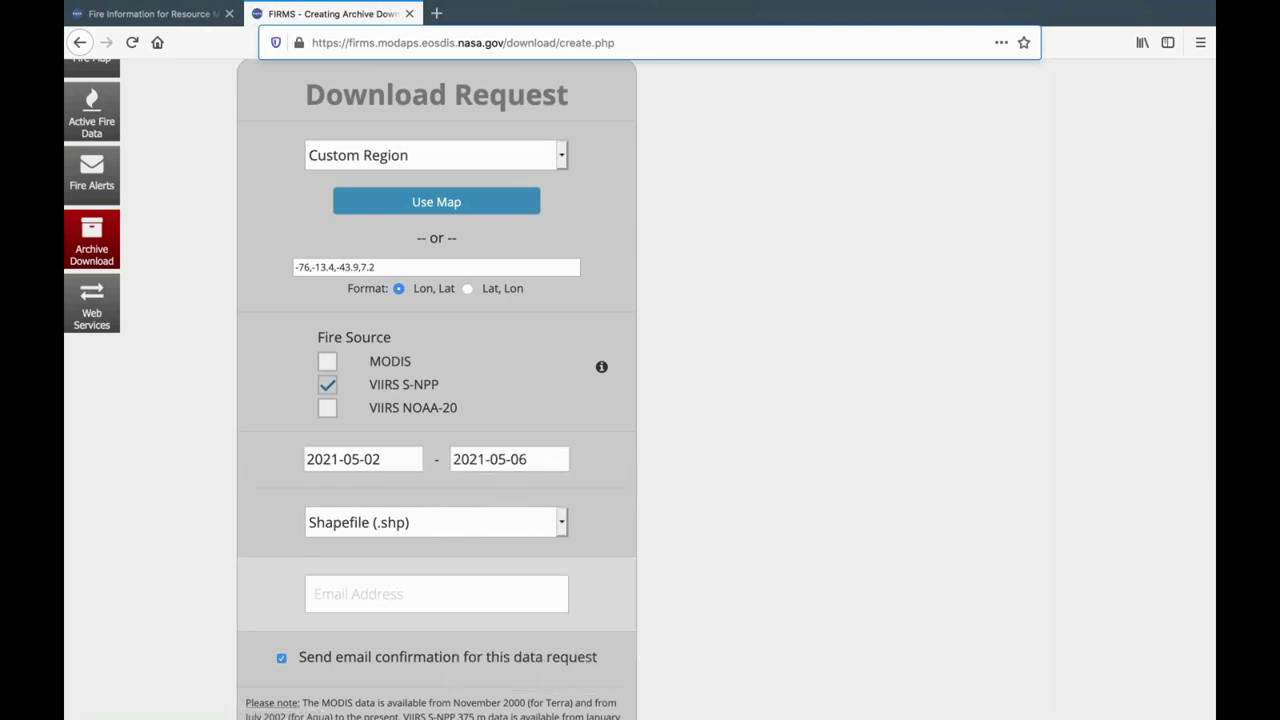
click(565, 530)
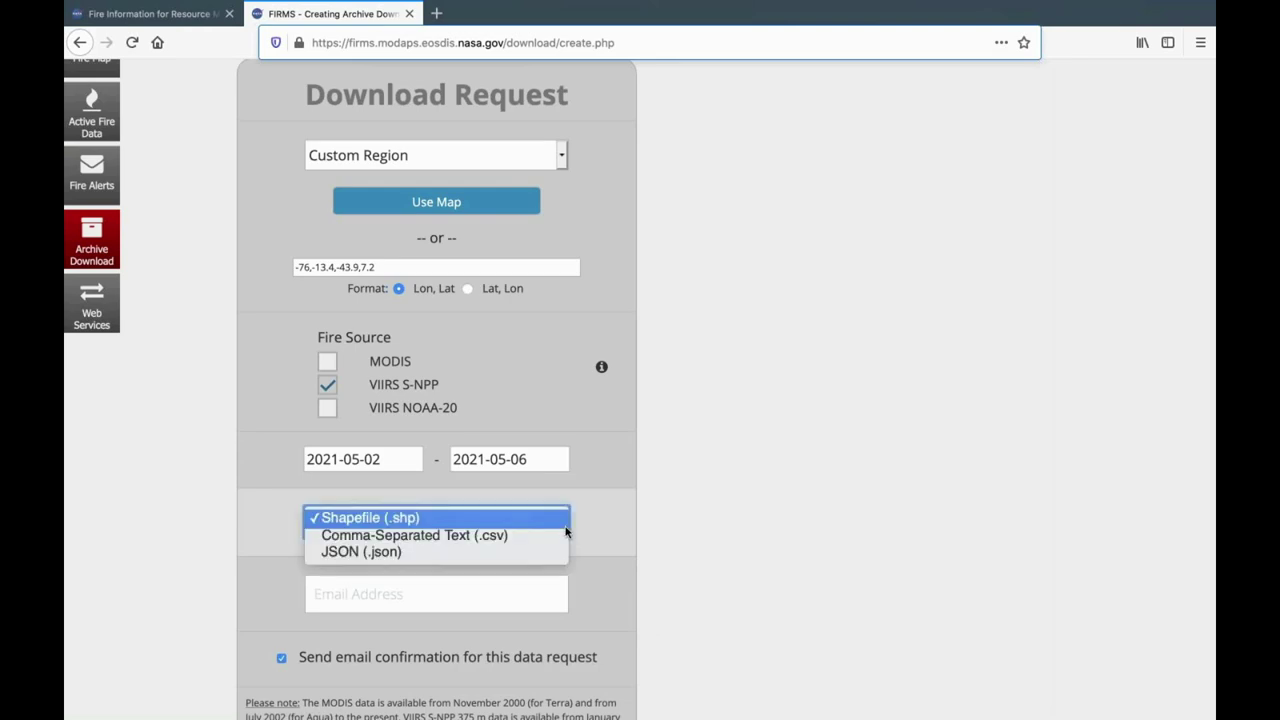
click(596, 528)
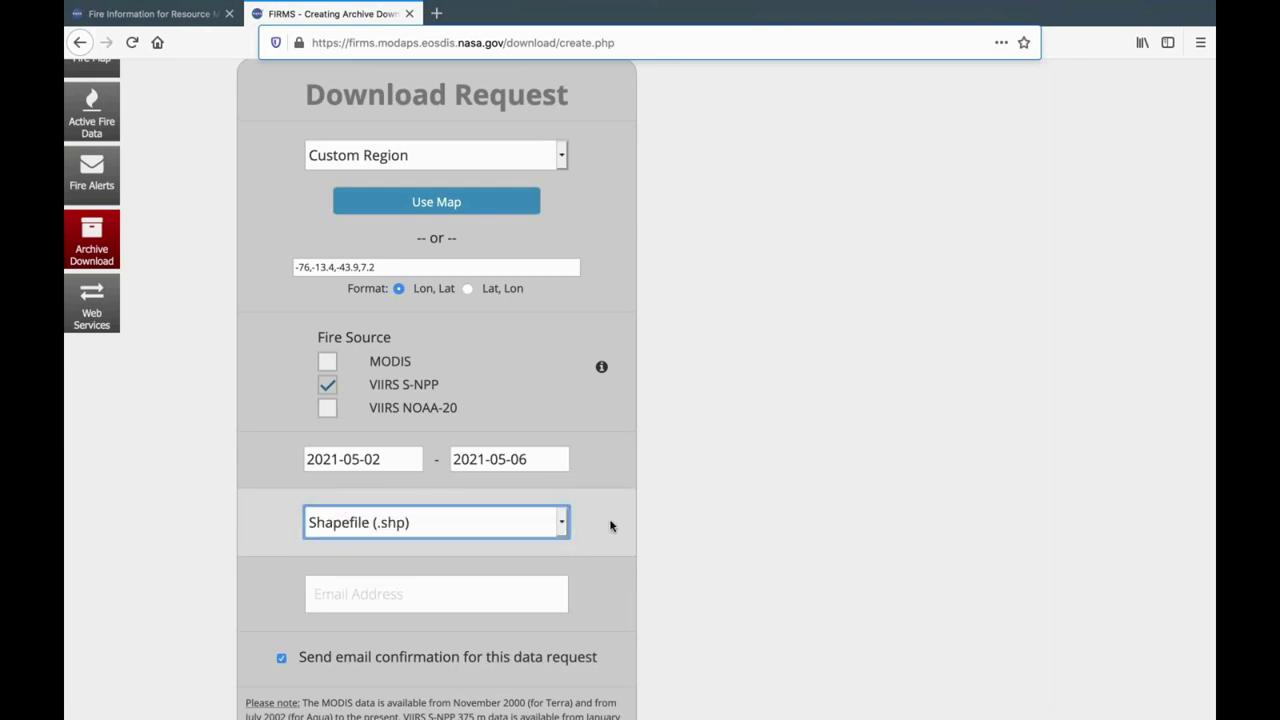
Enter the contact e-mail address and submit the archive download request.
scroll(611, 525, down, 1)
click(522, 534)
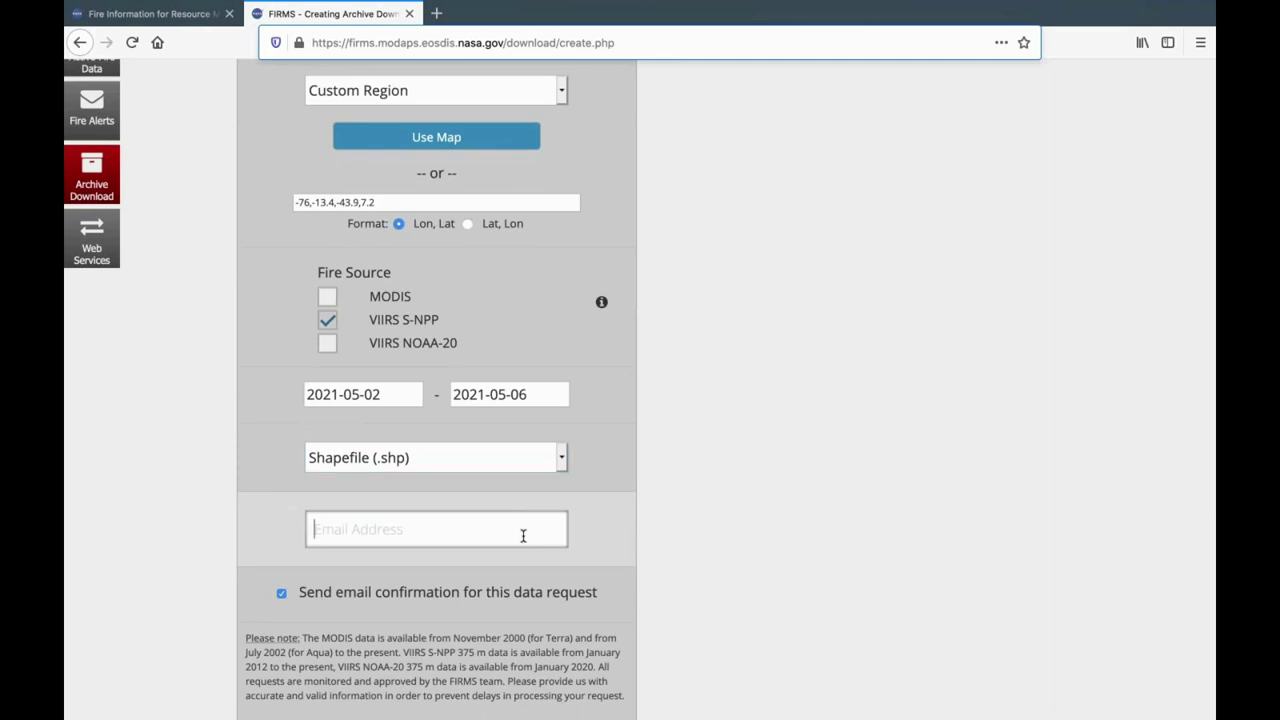
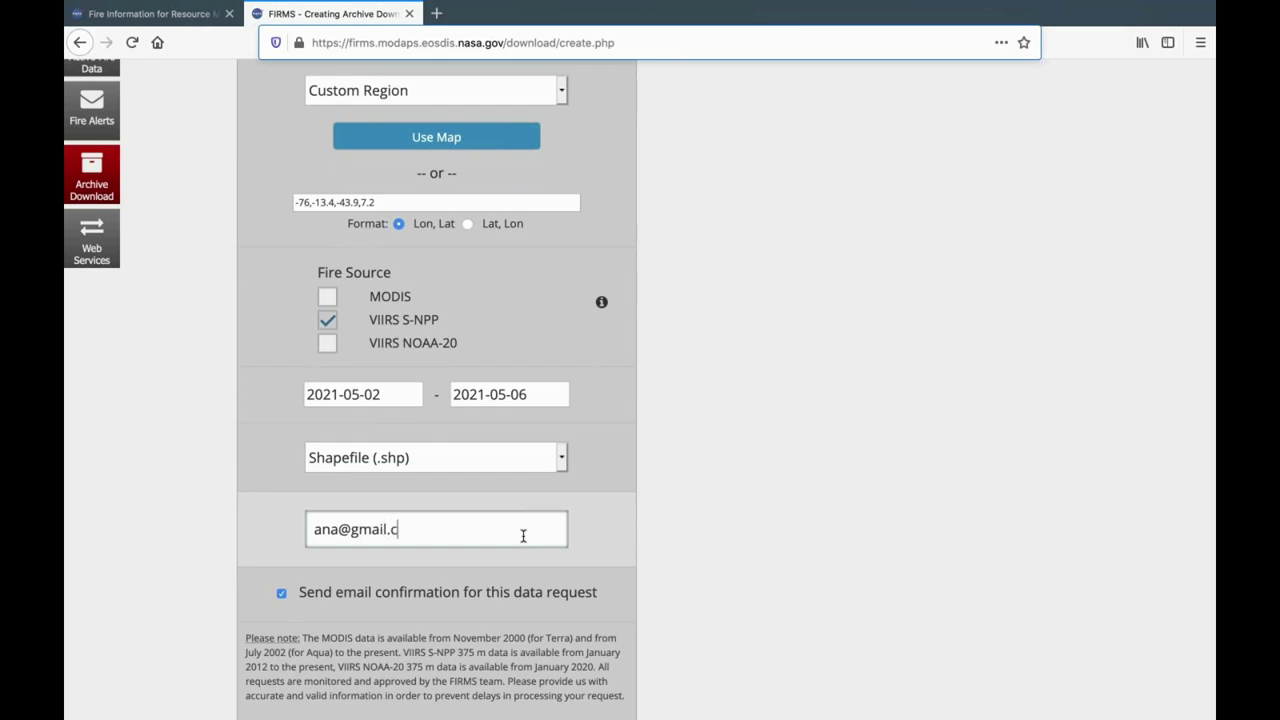
scroll(603, 502, down, 5)
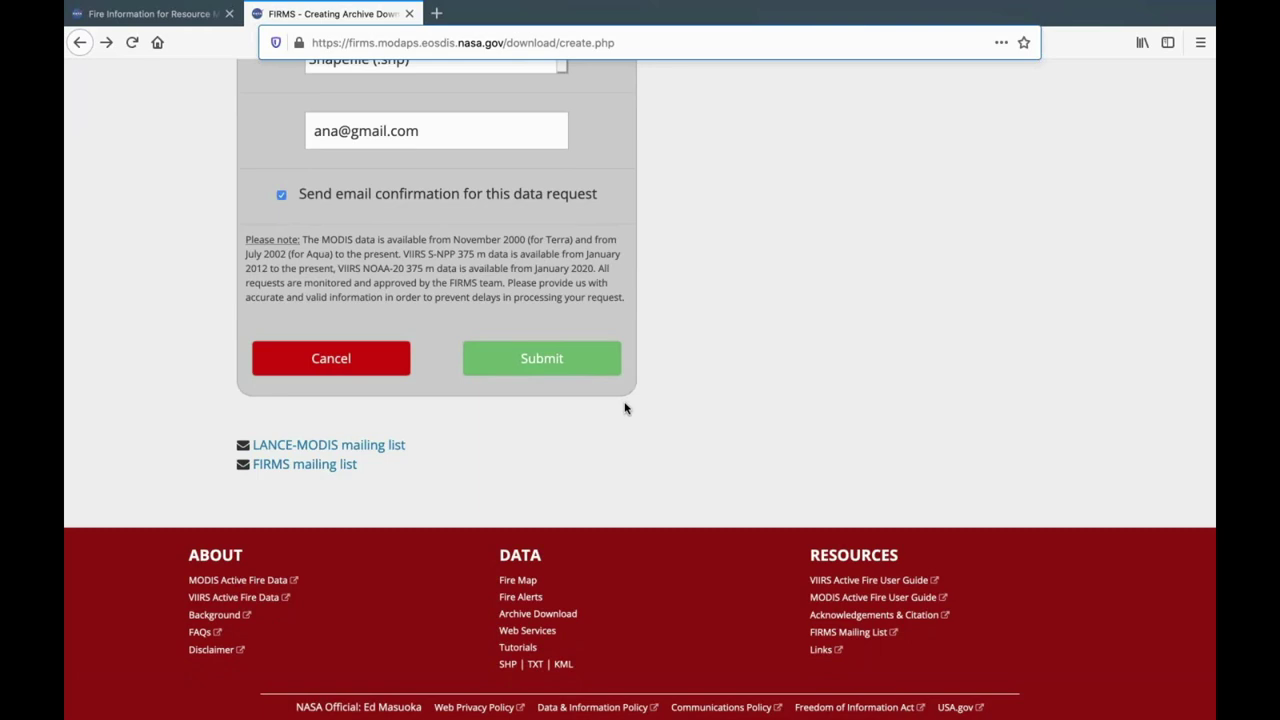
click(570, 372)
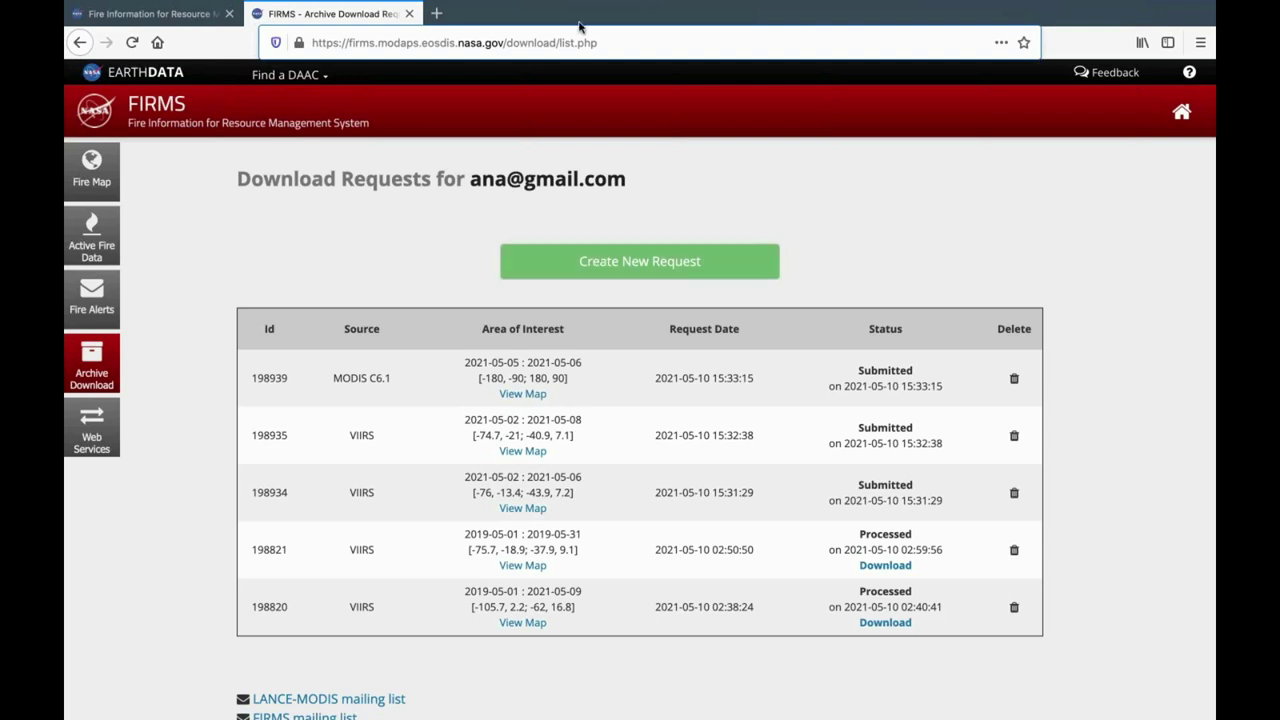
Go back from the Download Requests list to the archive request form.
click(80, 43)
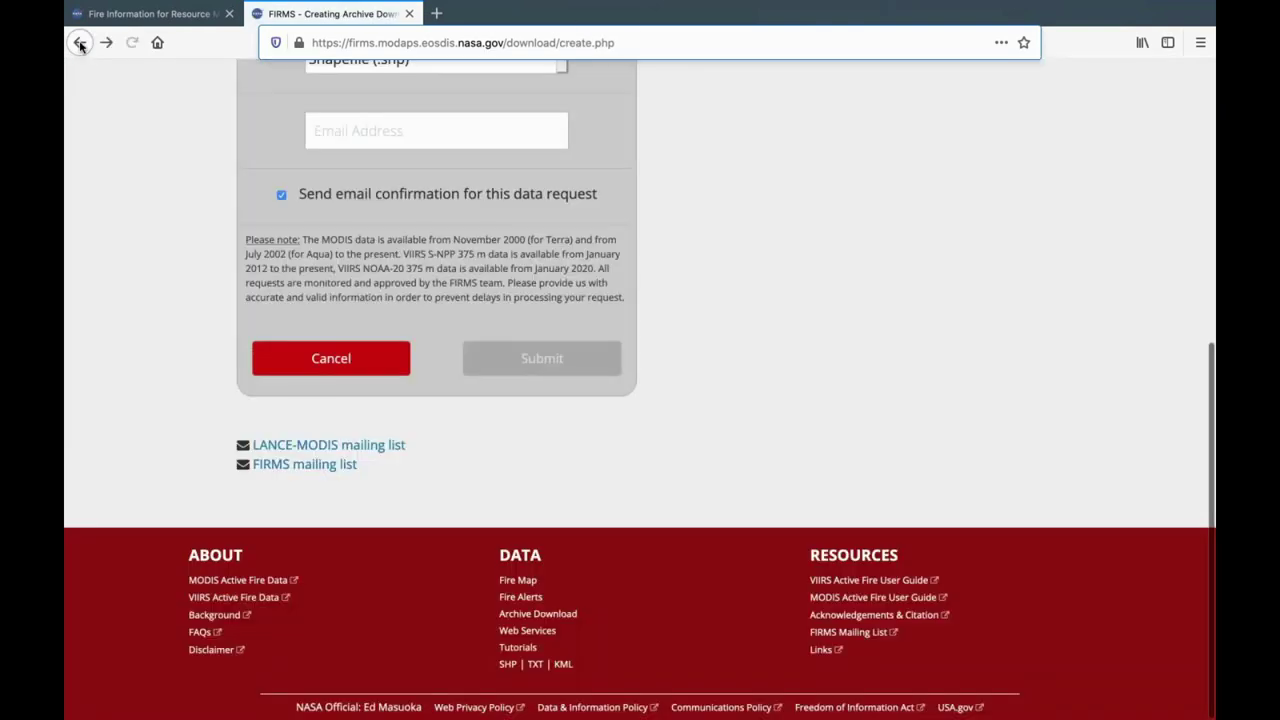
On the Fire Alerts page, look up the account e-mail's alerts and start a new subscription.
click(80, 43)
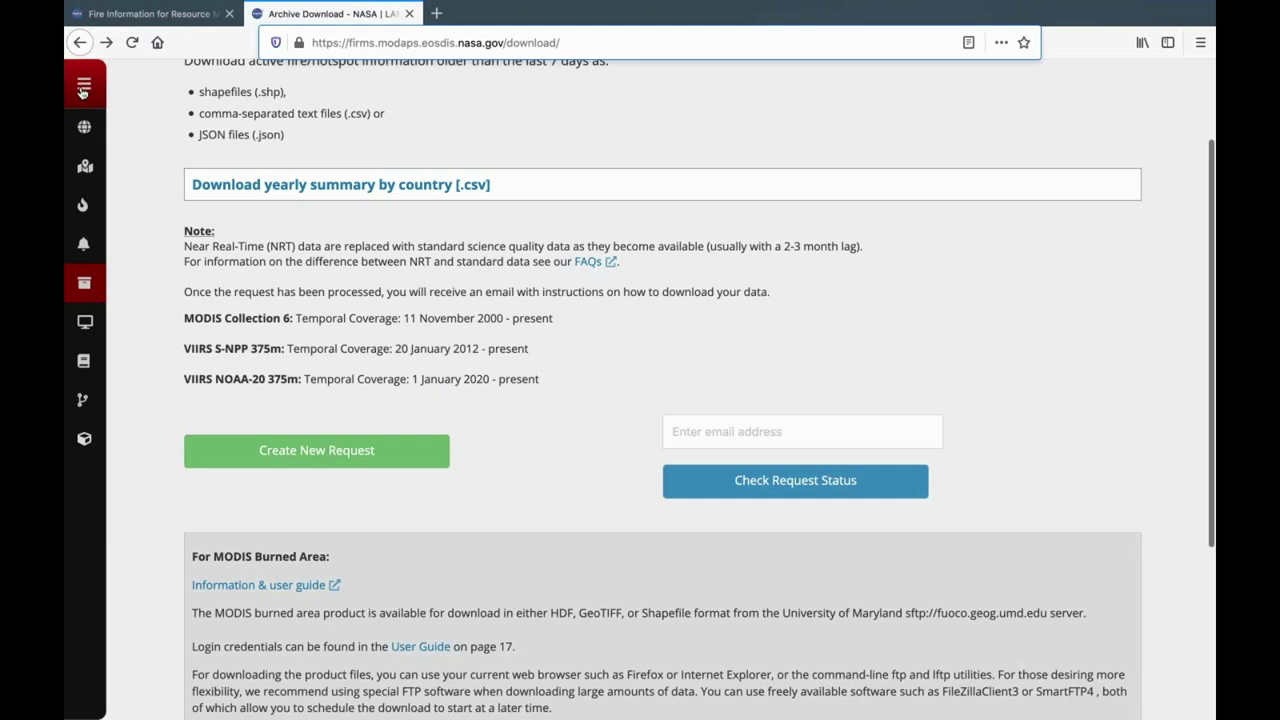
click(84, 83)
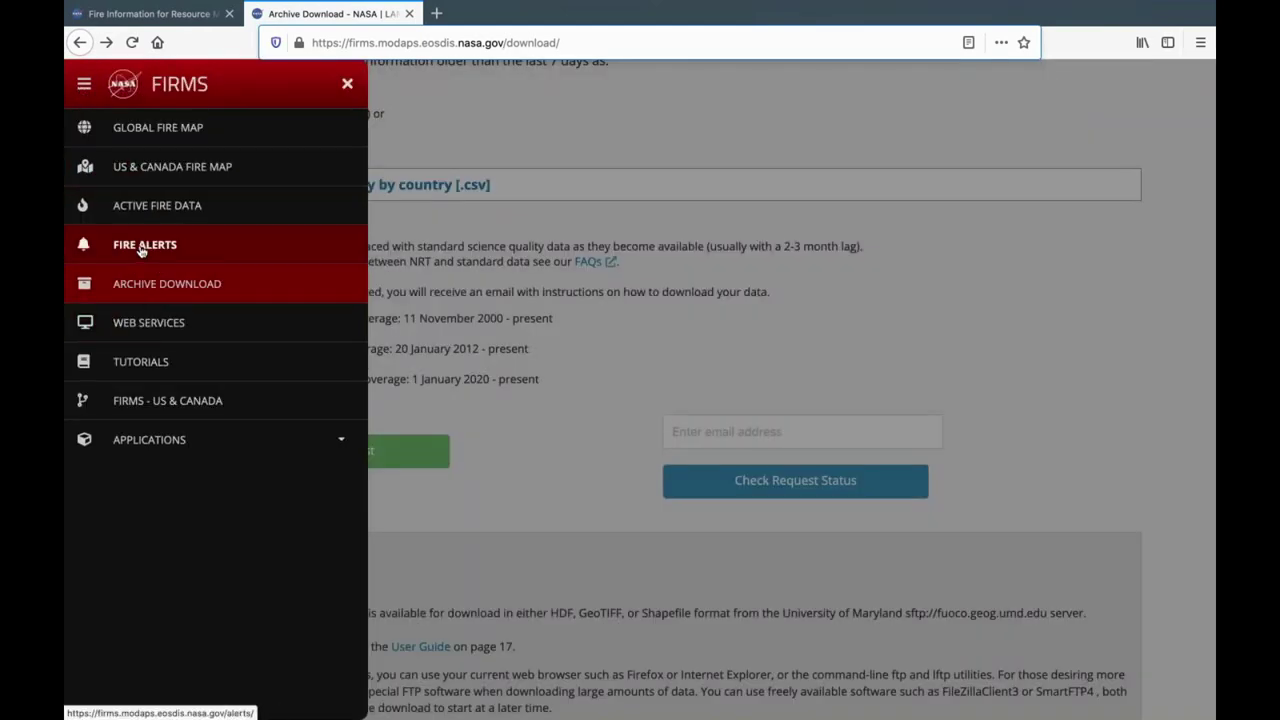
click(141, 250)
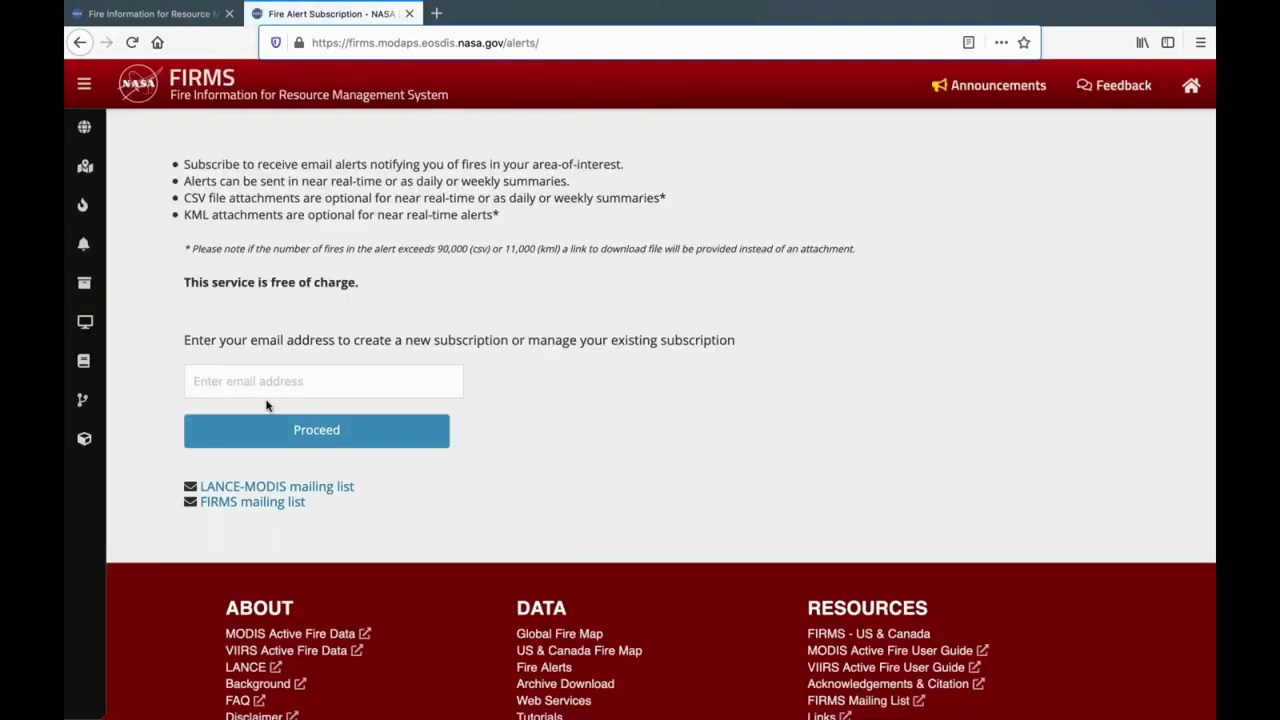
click(291, 376)
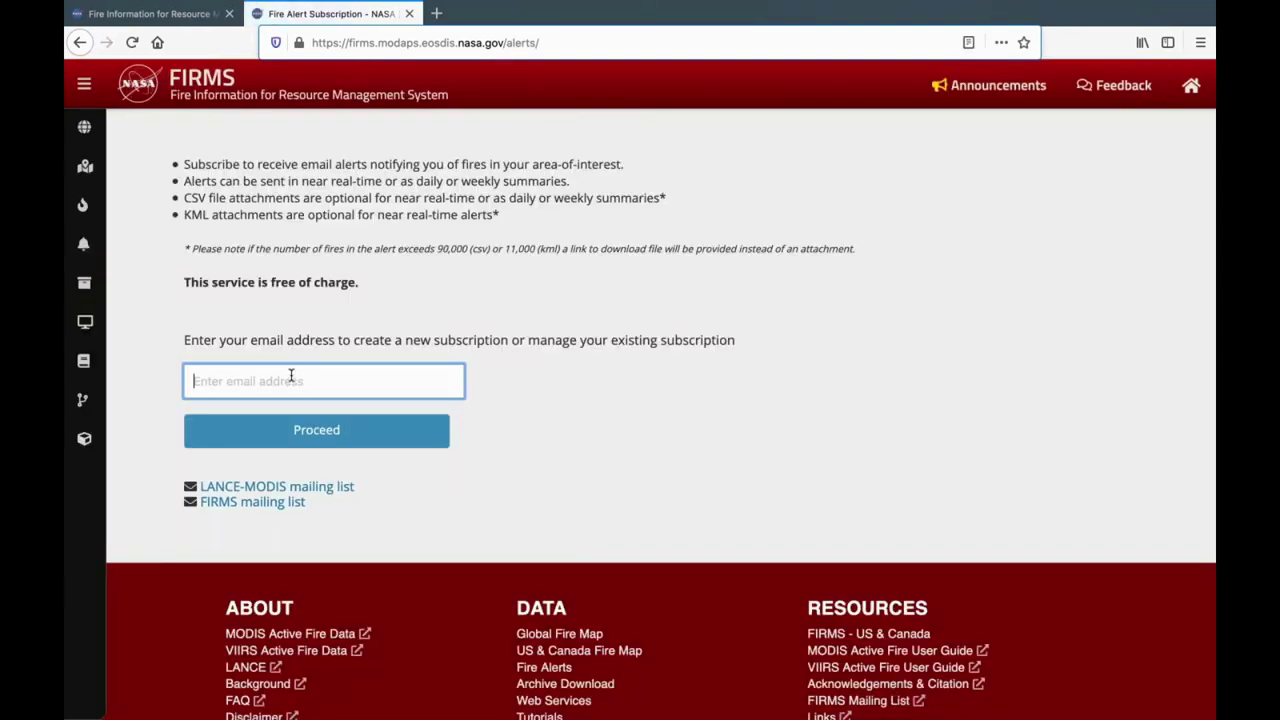
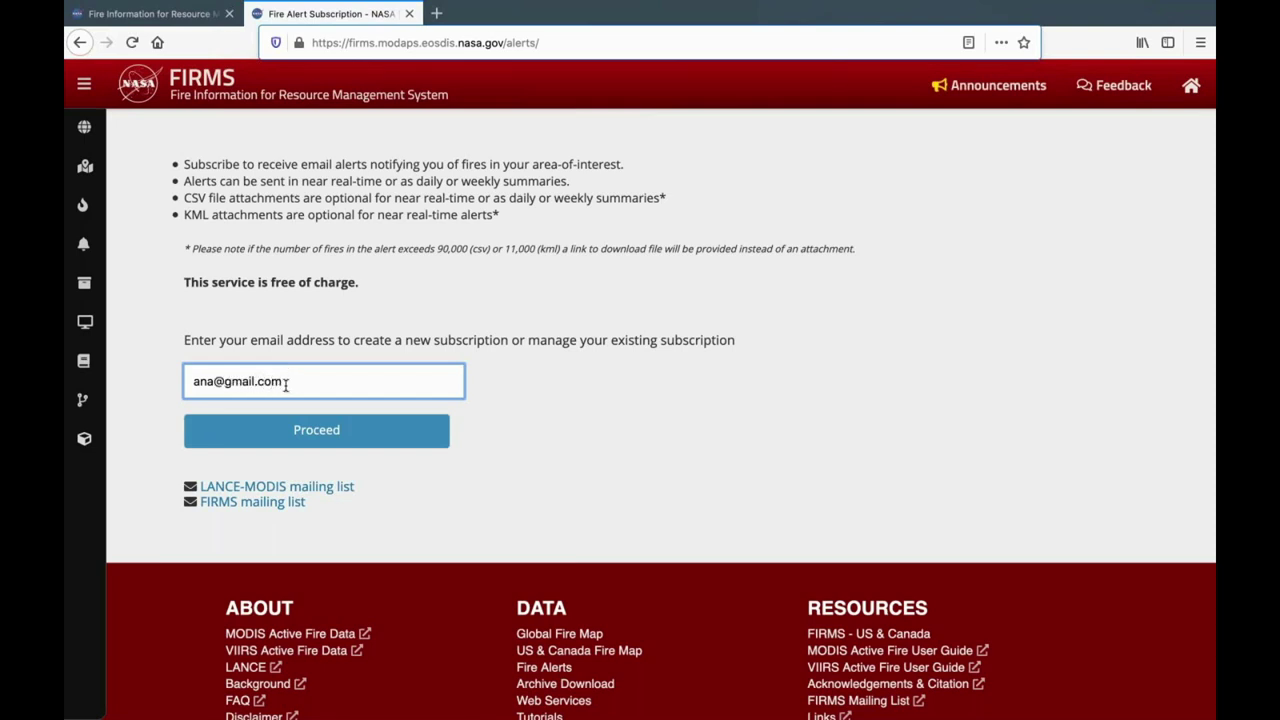
click(303, 439)
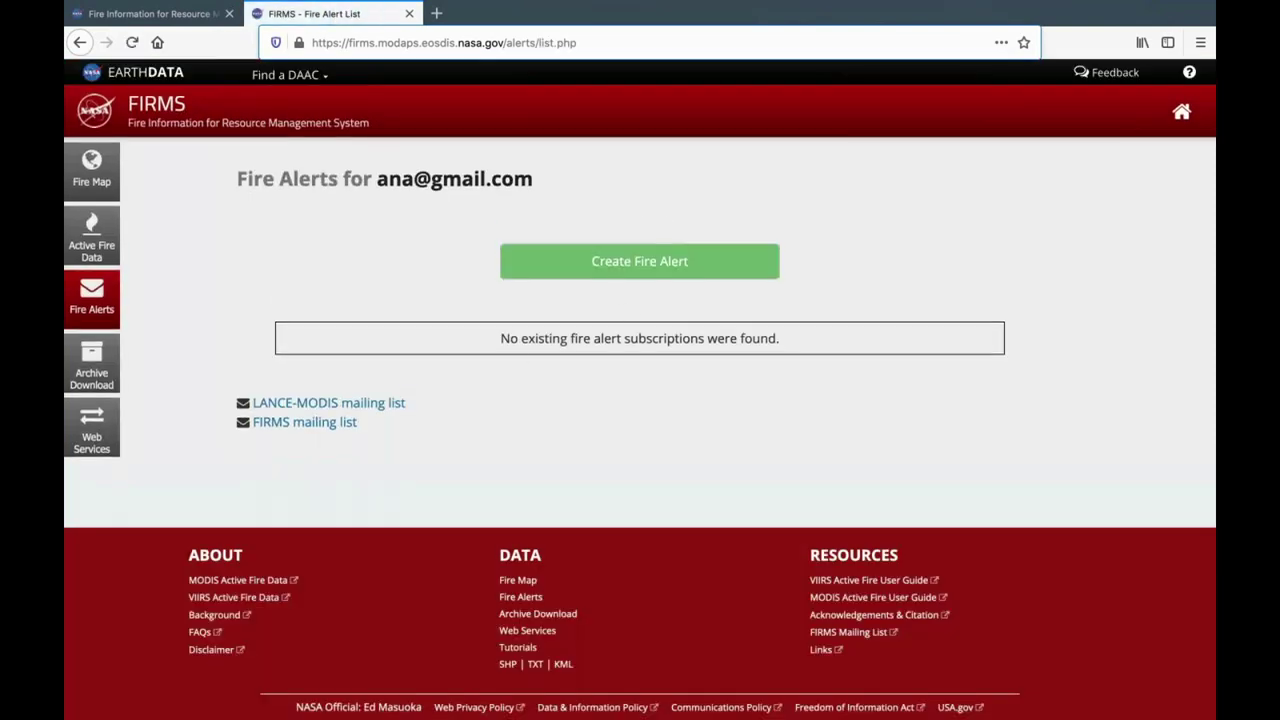
click(658, 264)
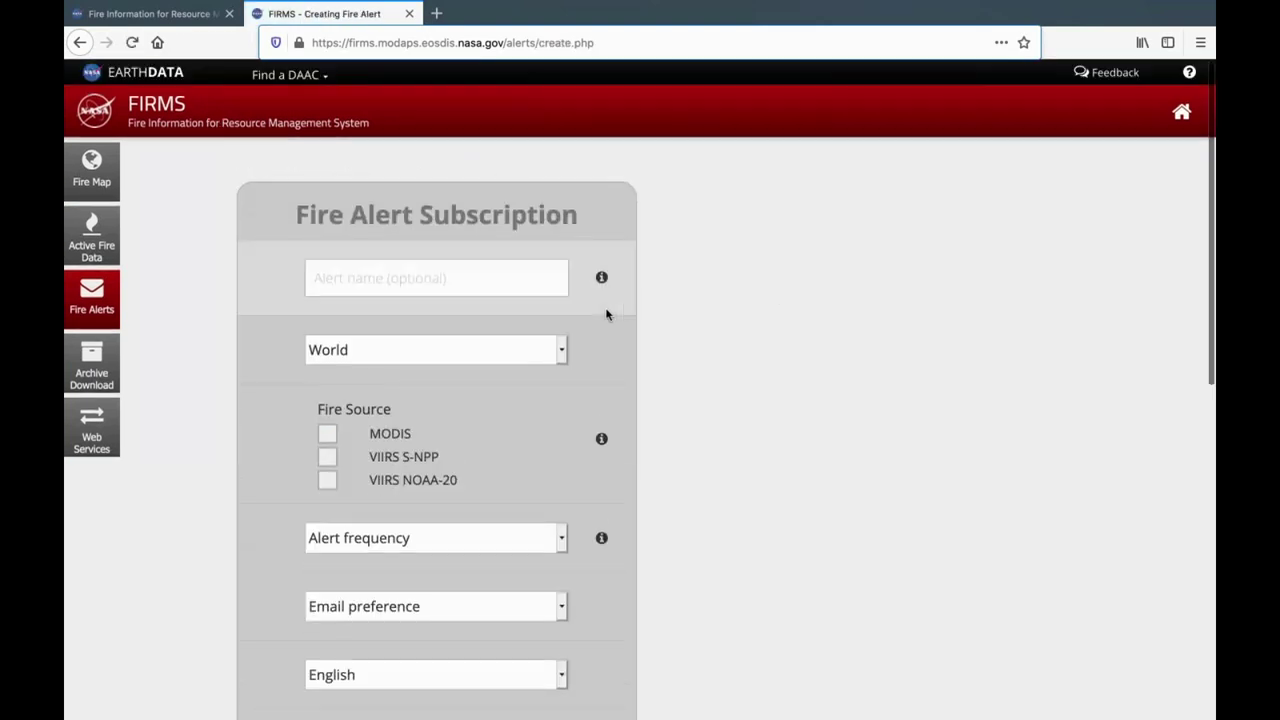
Review the alert region options, keeping World as the region.
click(508, 288)
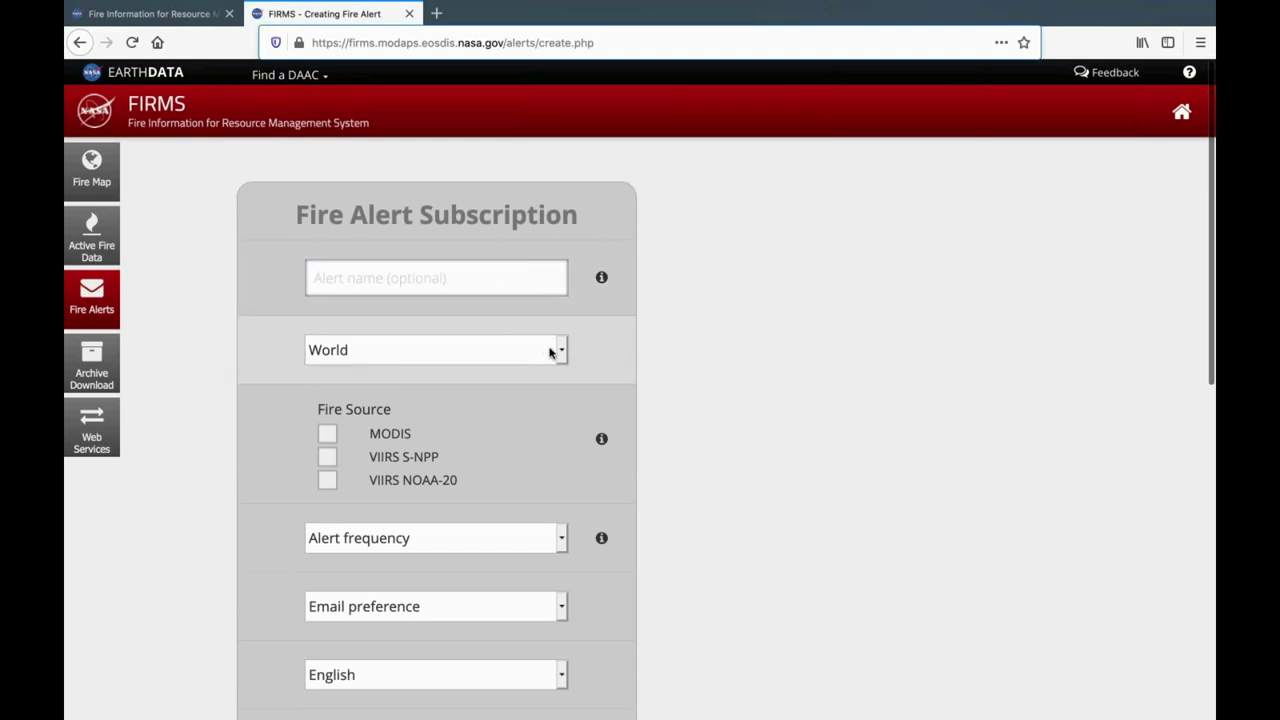
scroll(551, 352, down, 2)
scroll(554, 356, down, 2)
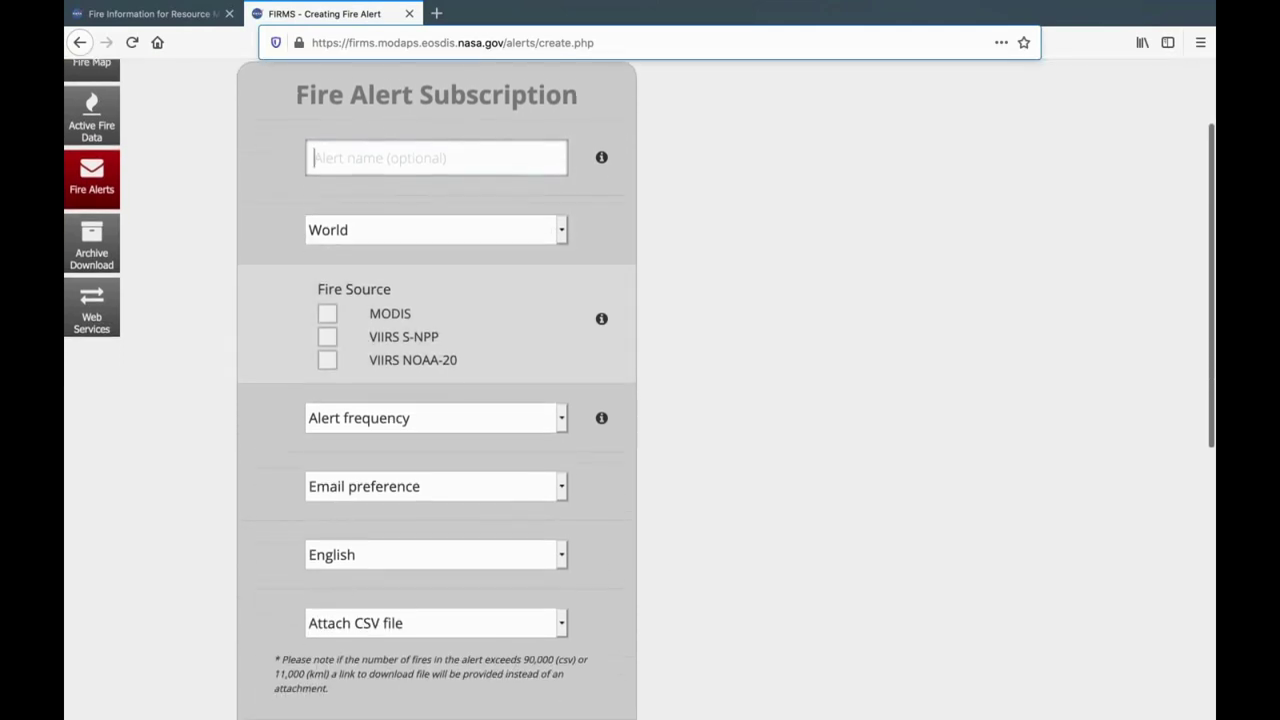
click(560, 221)
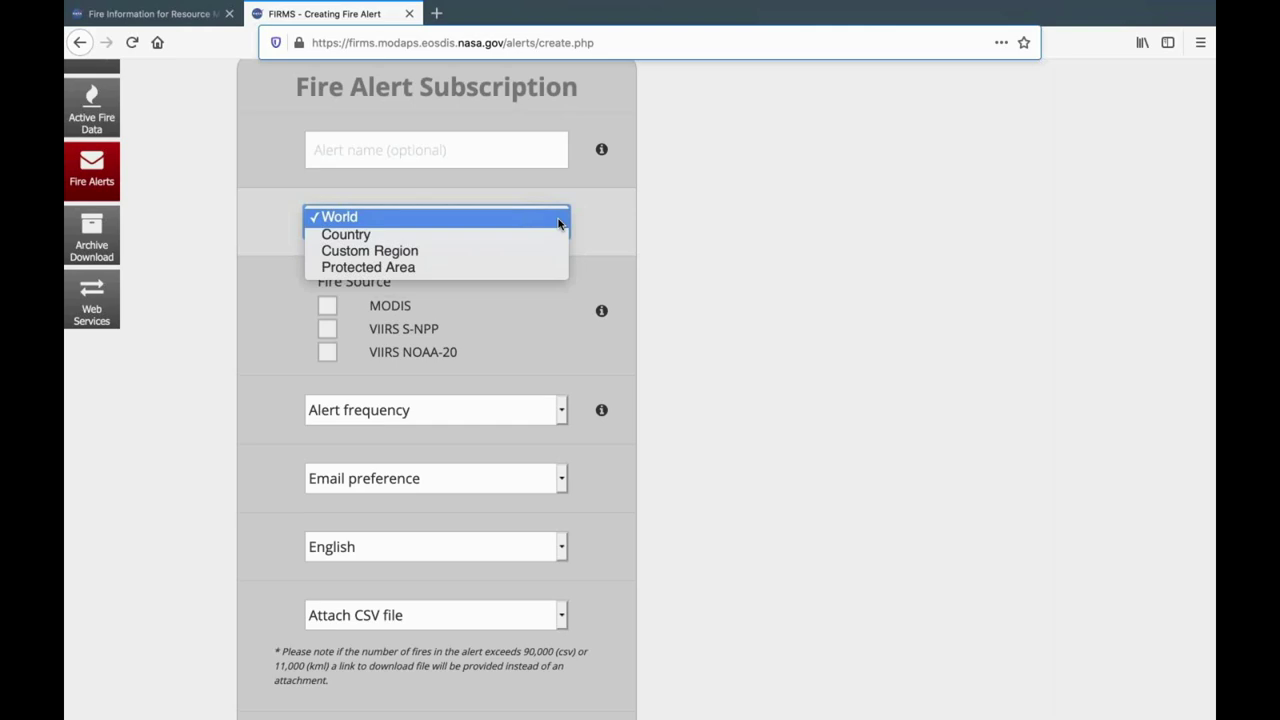
click(558, 223)
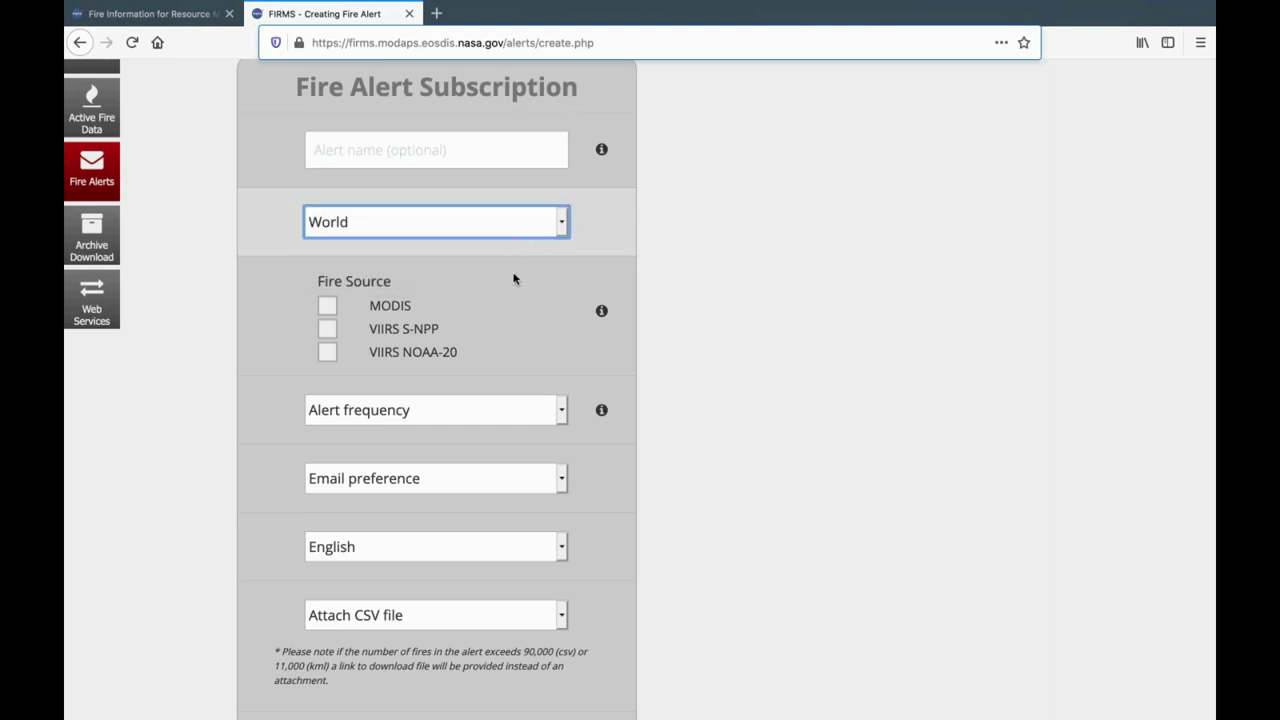
scroll(514, 306, down, 1)
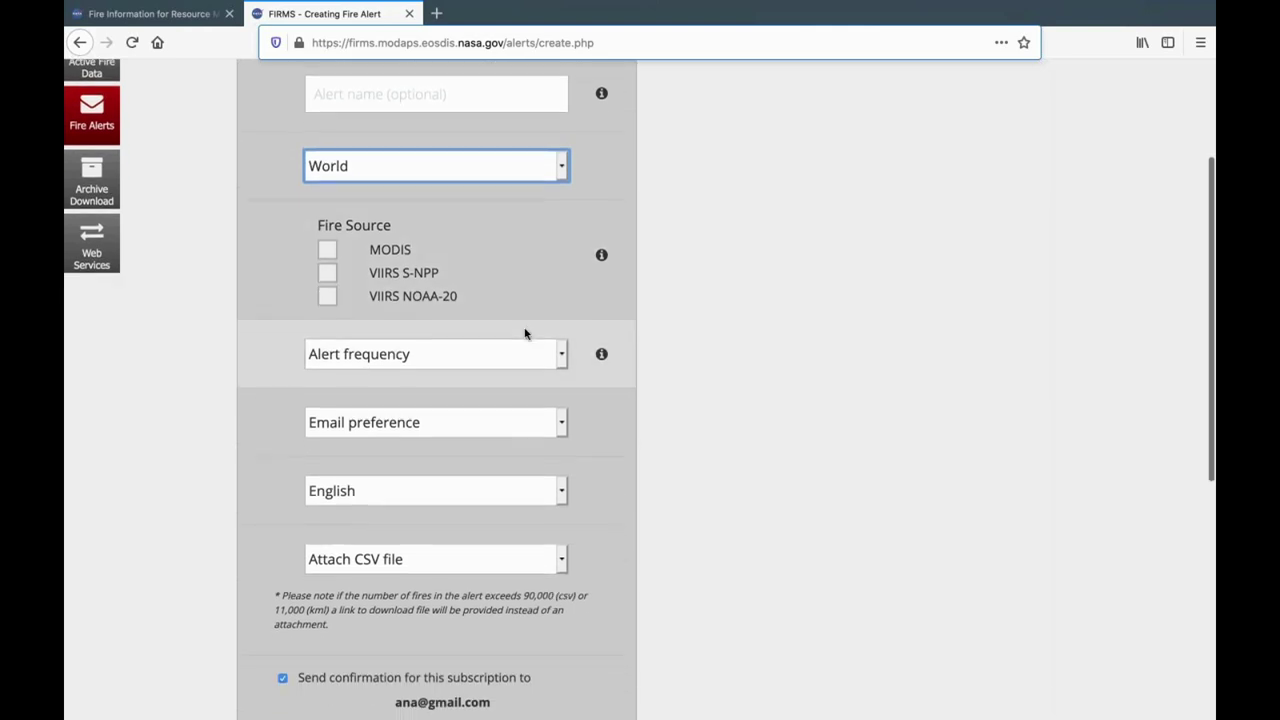
scroll(522, 332, down, 3)
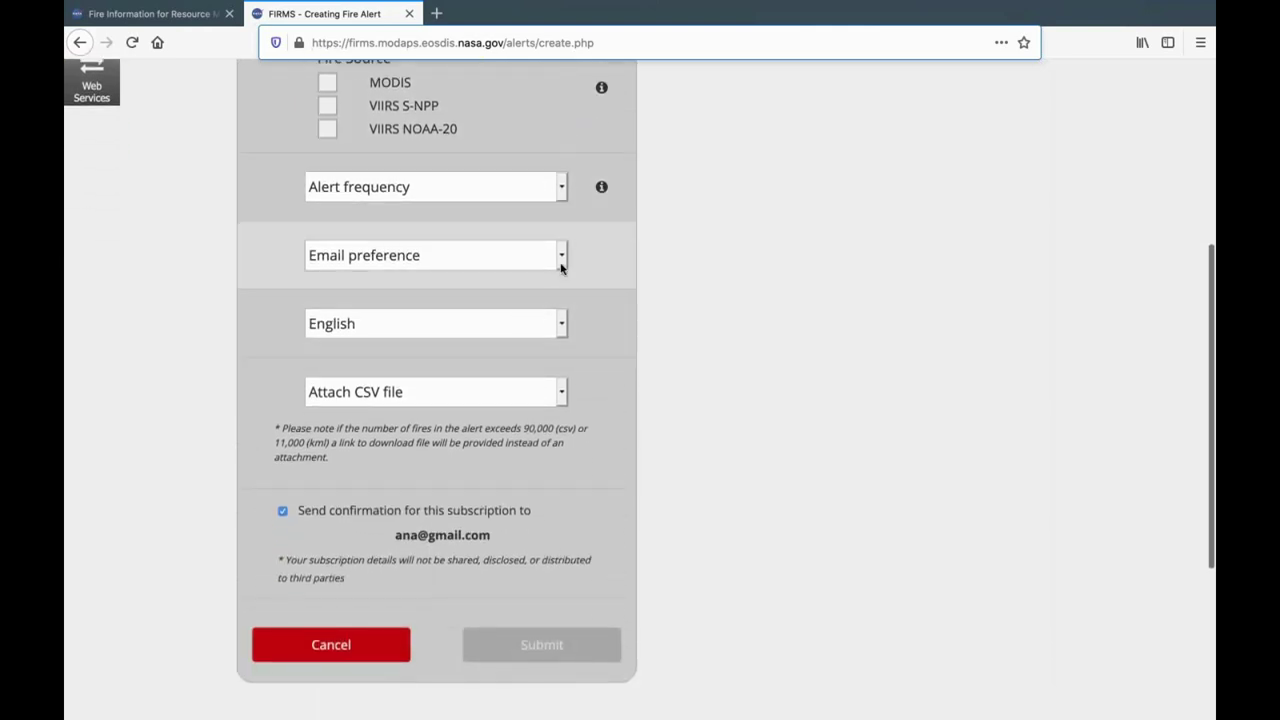
scroll(583, 424, up, 3)
scroll(583, 424, up, 3)
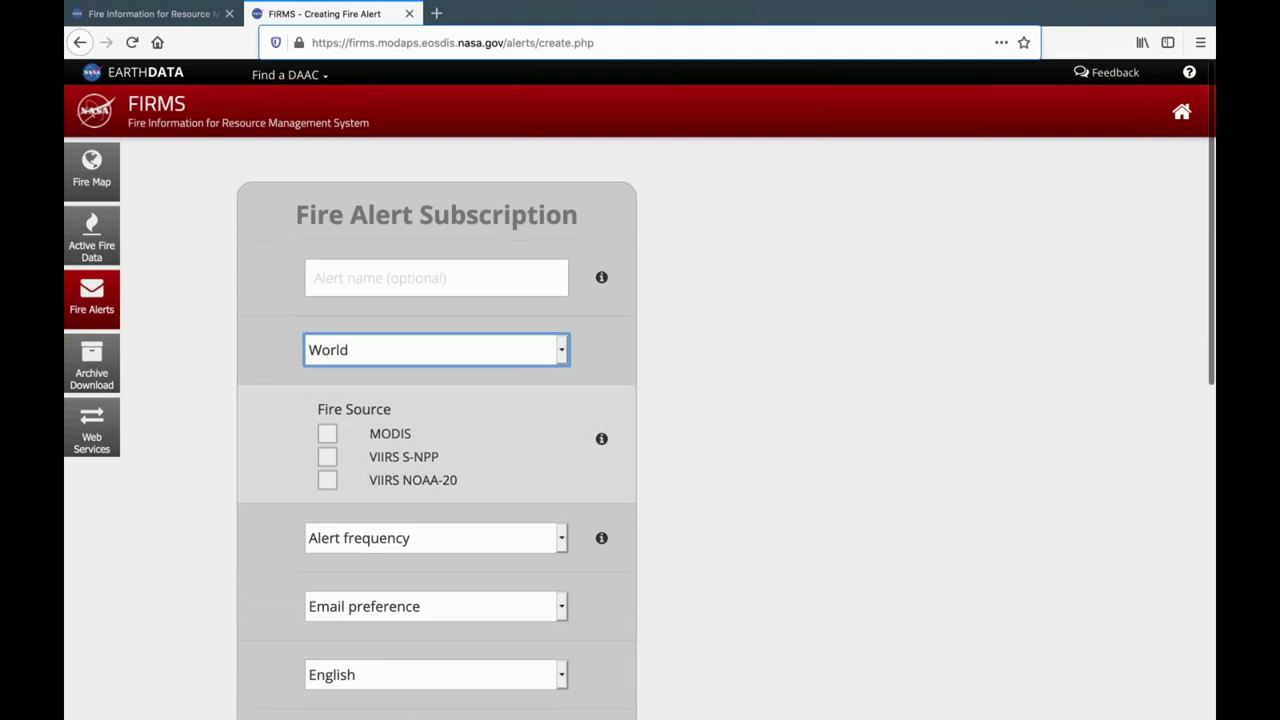
scroll(640, 389, down, 5)
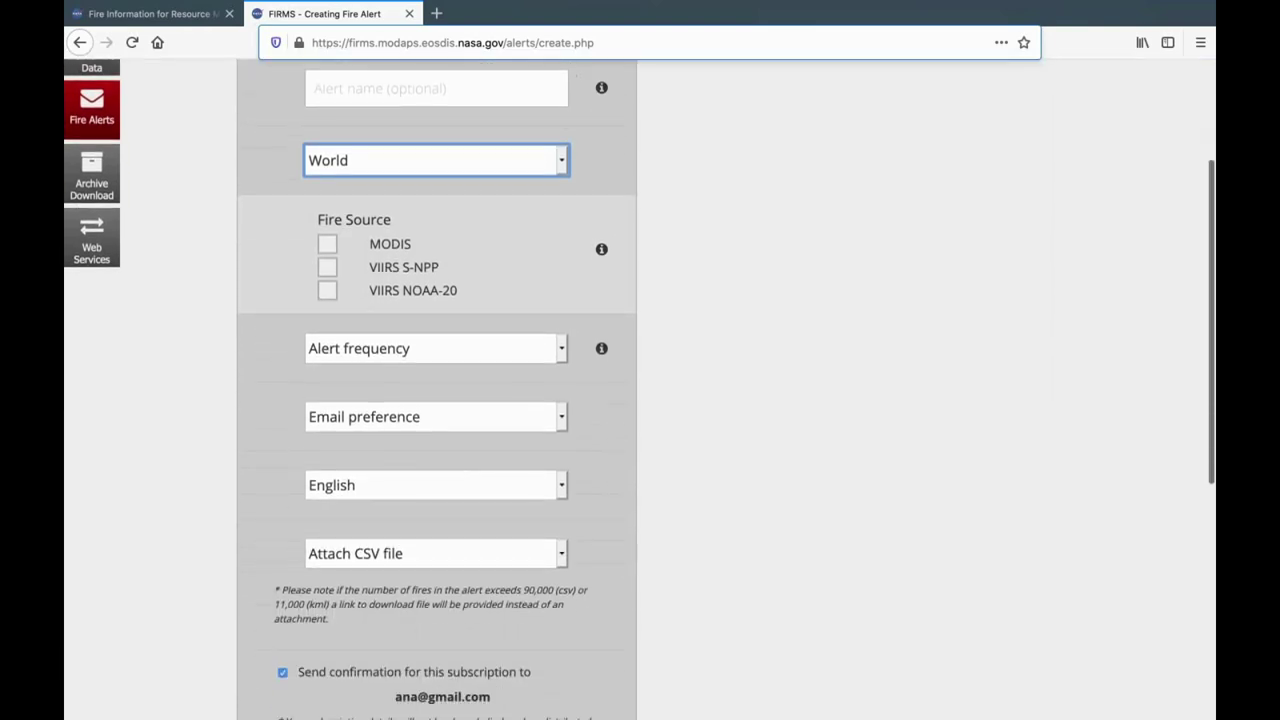
scroll(570, 376, up, 1)
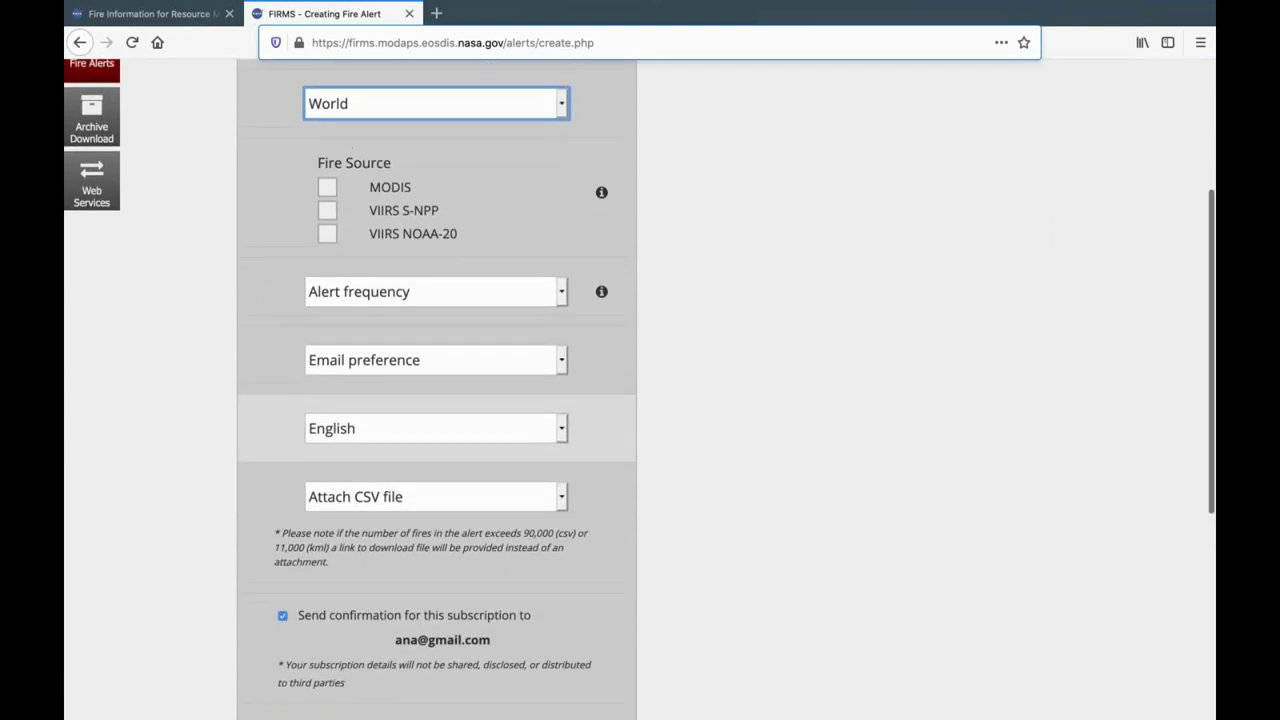
View the Alert frequency choices, then go back to the fire alerts list.
click(562, 273)
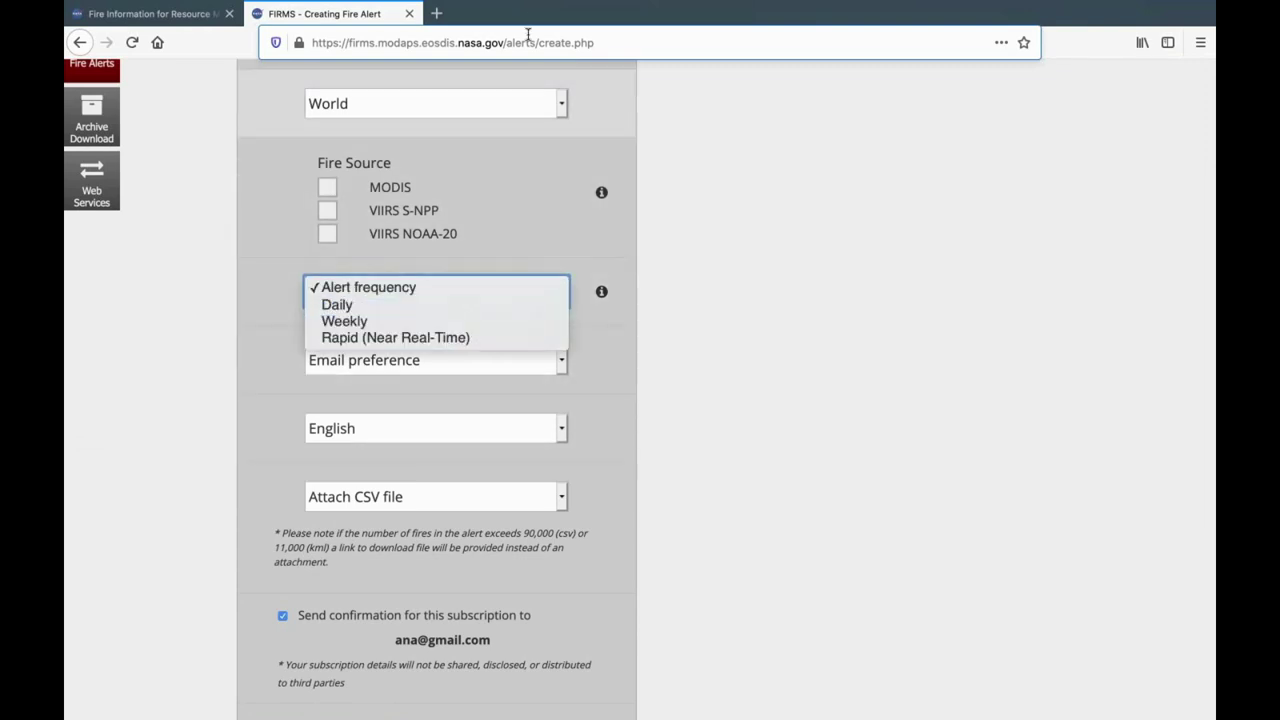
scroll(224, 230, up, 5)
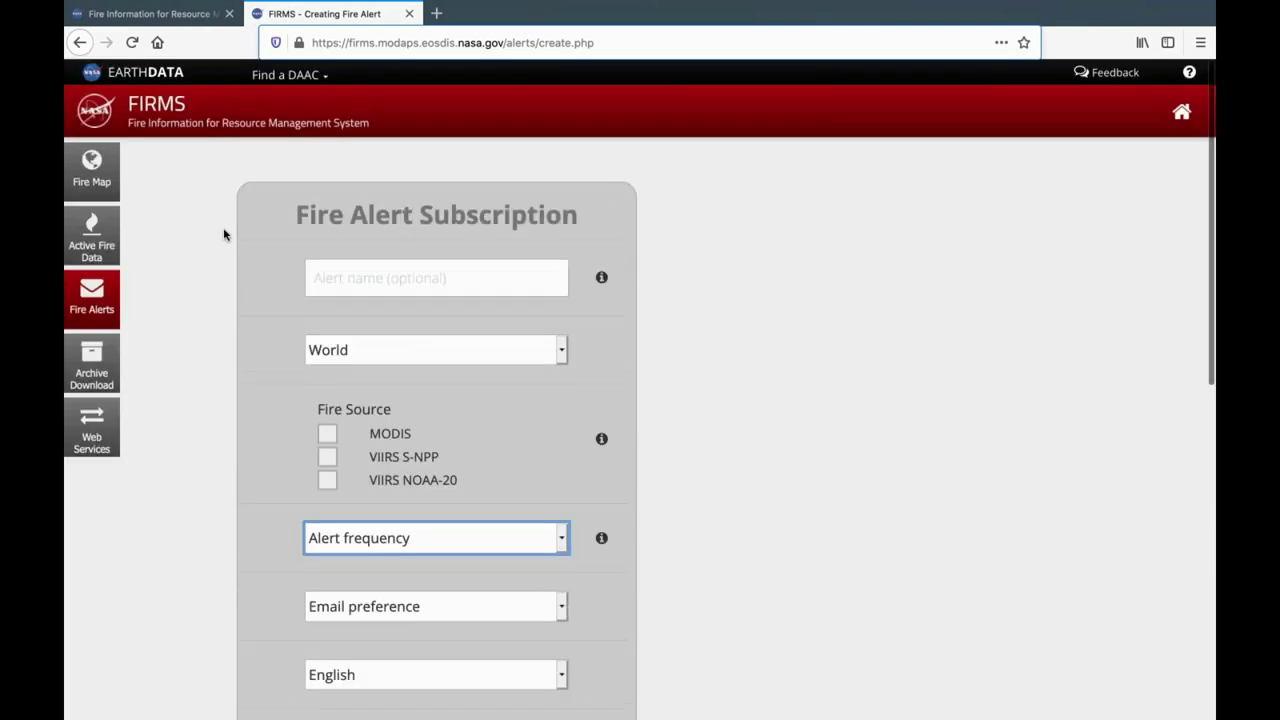
click(80, 42)
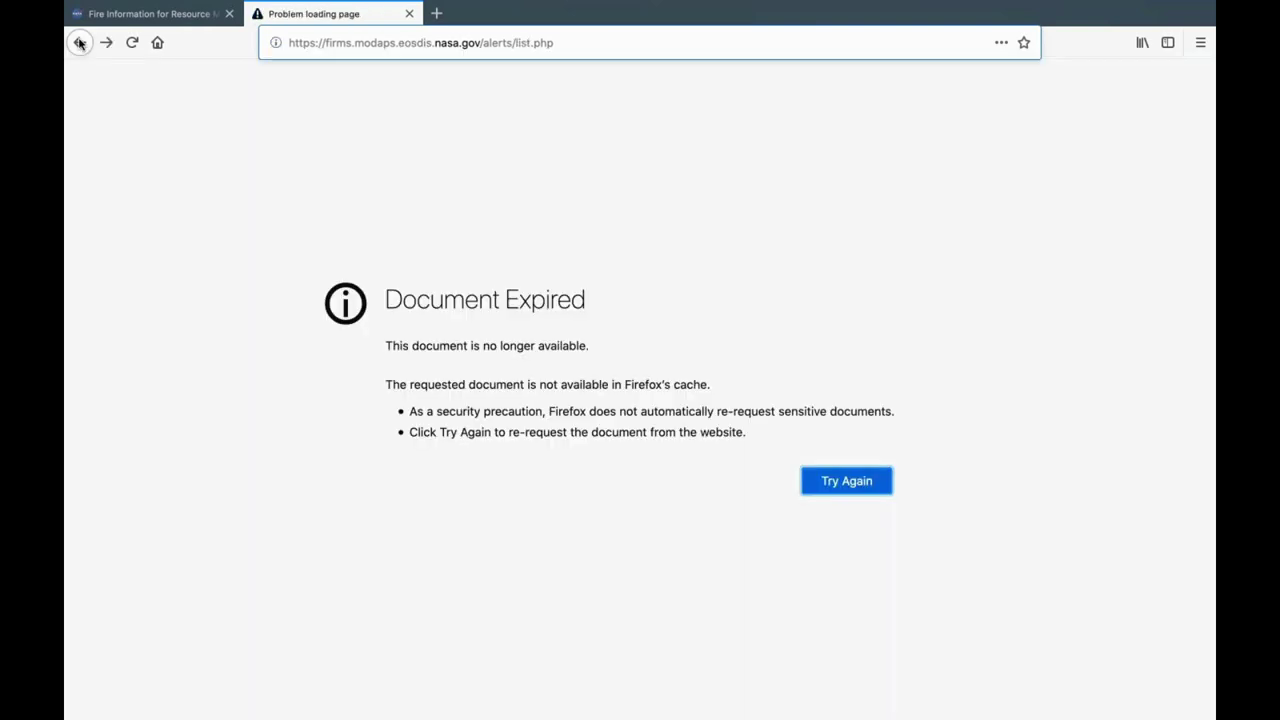
click(80, 42)
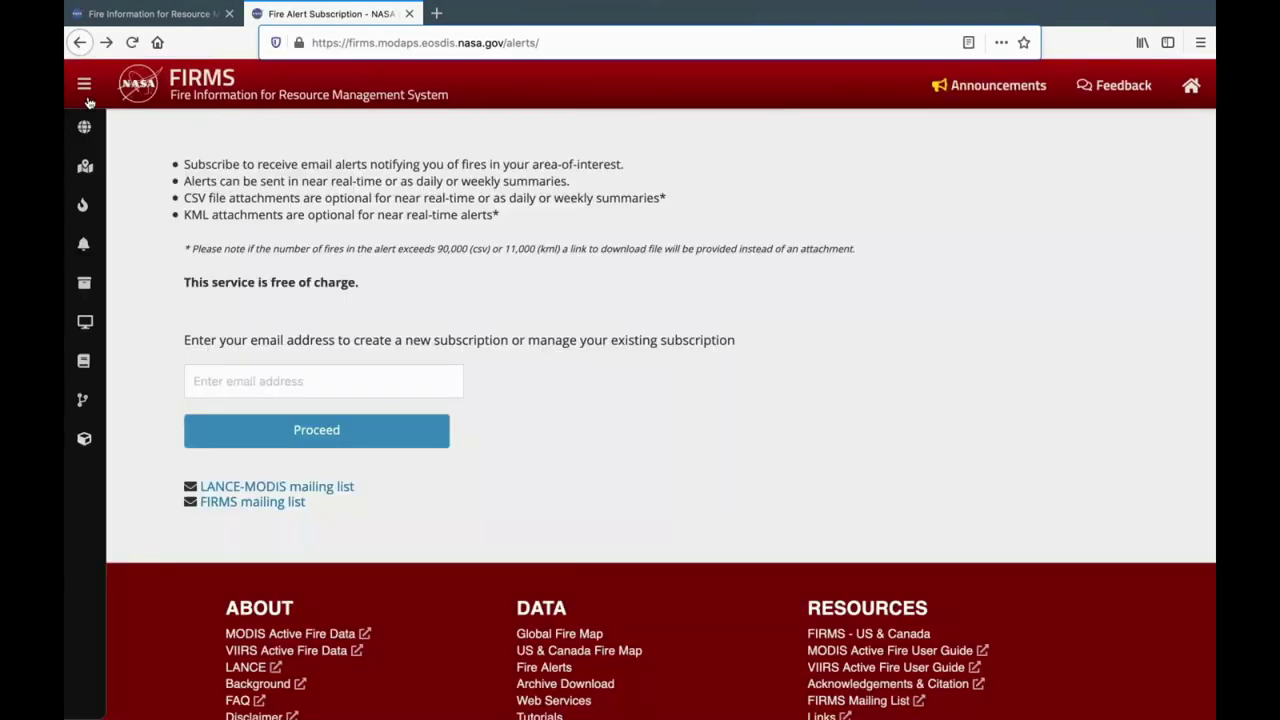
Go to the Web Services page describing WMS and WMS-Time access with a free MAP_KEY.
click(84, 86)
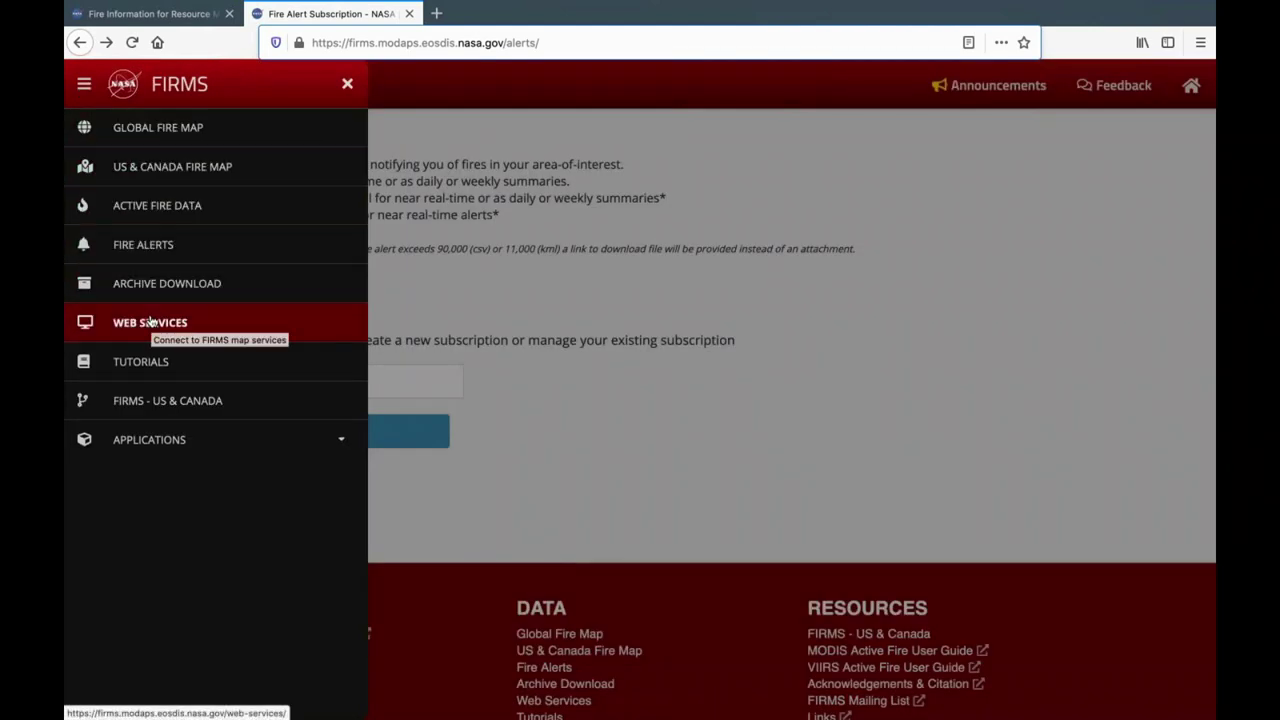
click(150, 322)
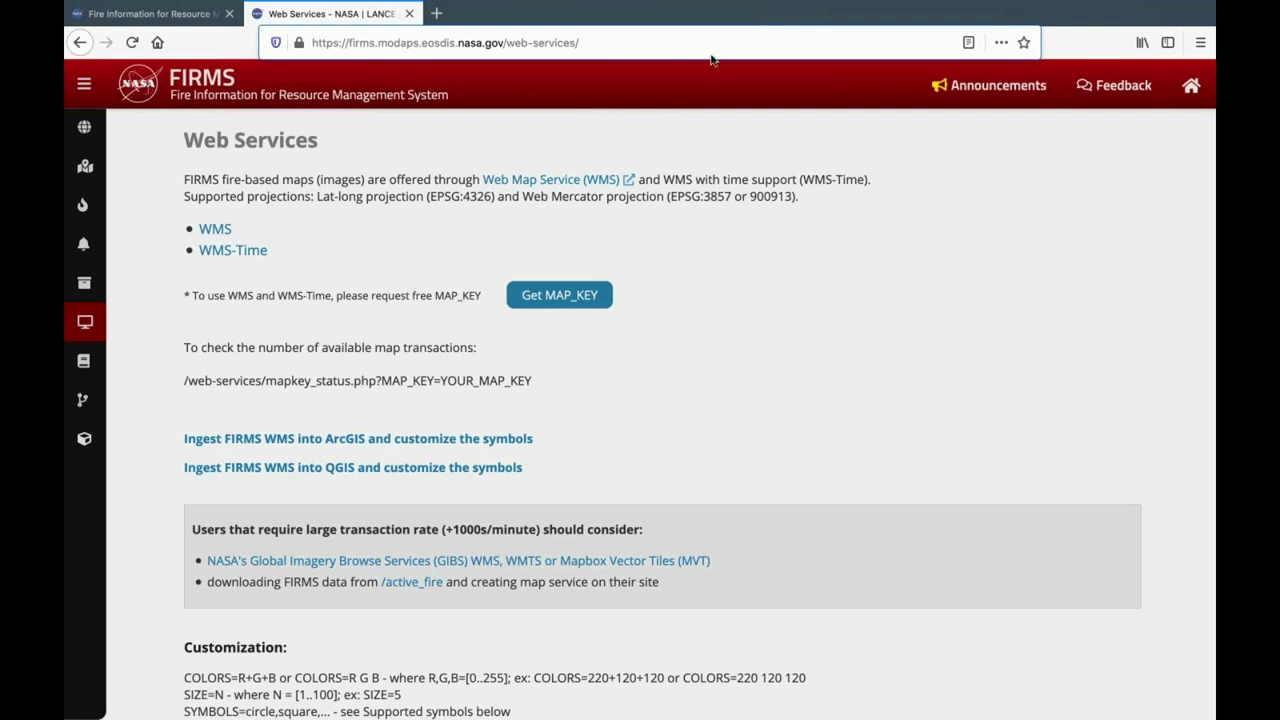
click(84, 86)
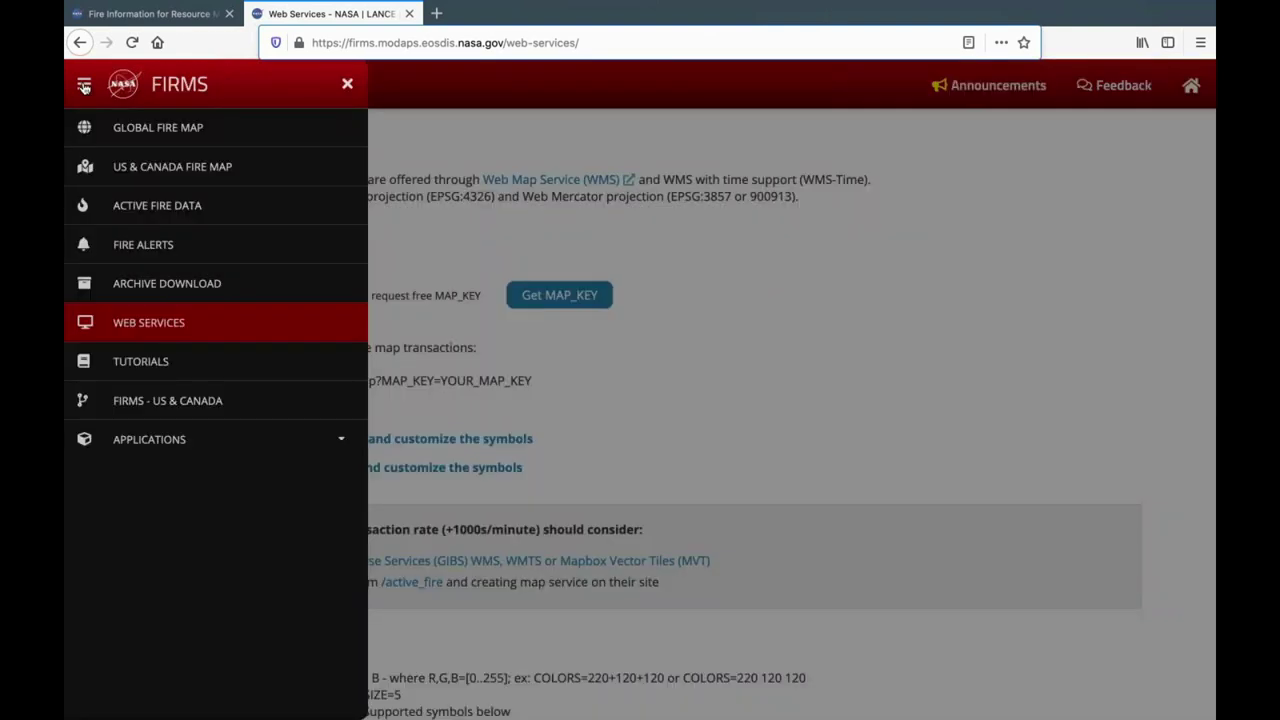
Browse the Tutorials list of ArcGIS, Google Earth Pro, QGIS and WorldView guides, then return to the top.
click(140, 364)
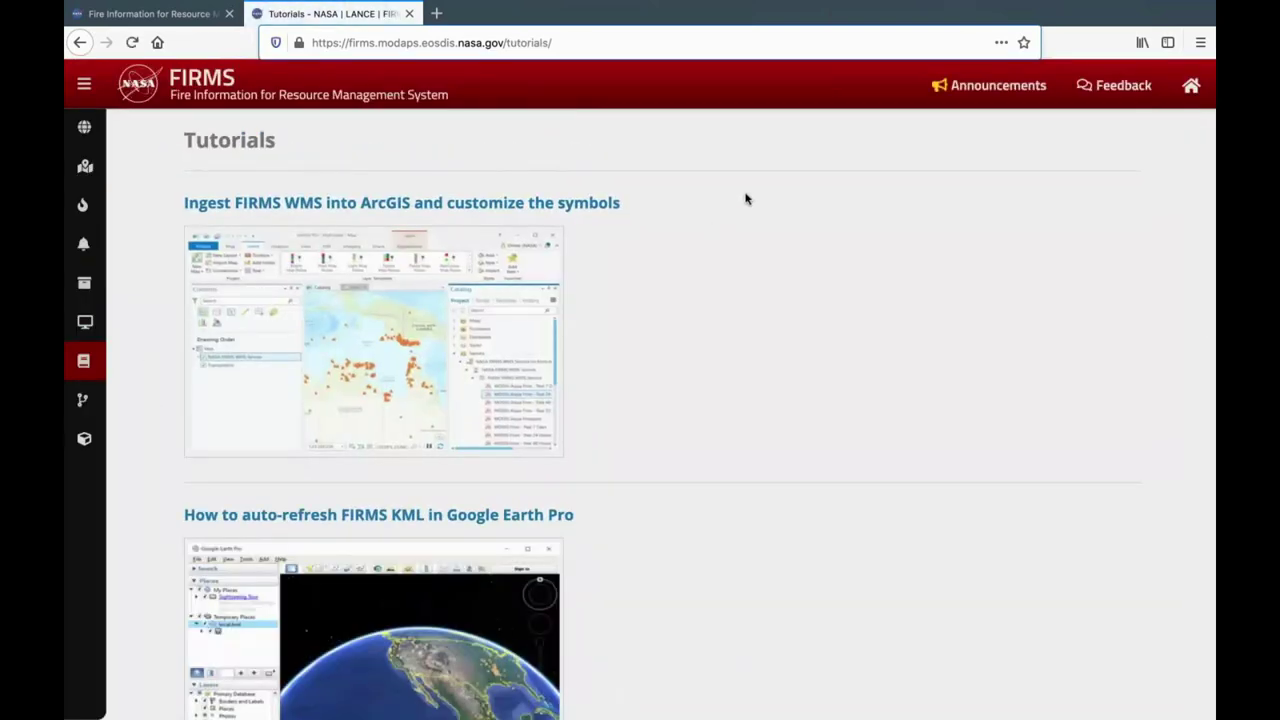
scroll(745, 199, down, 1)
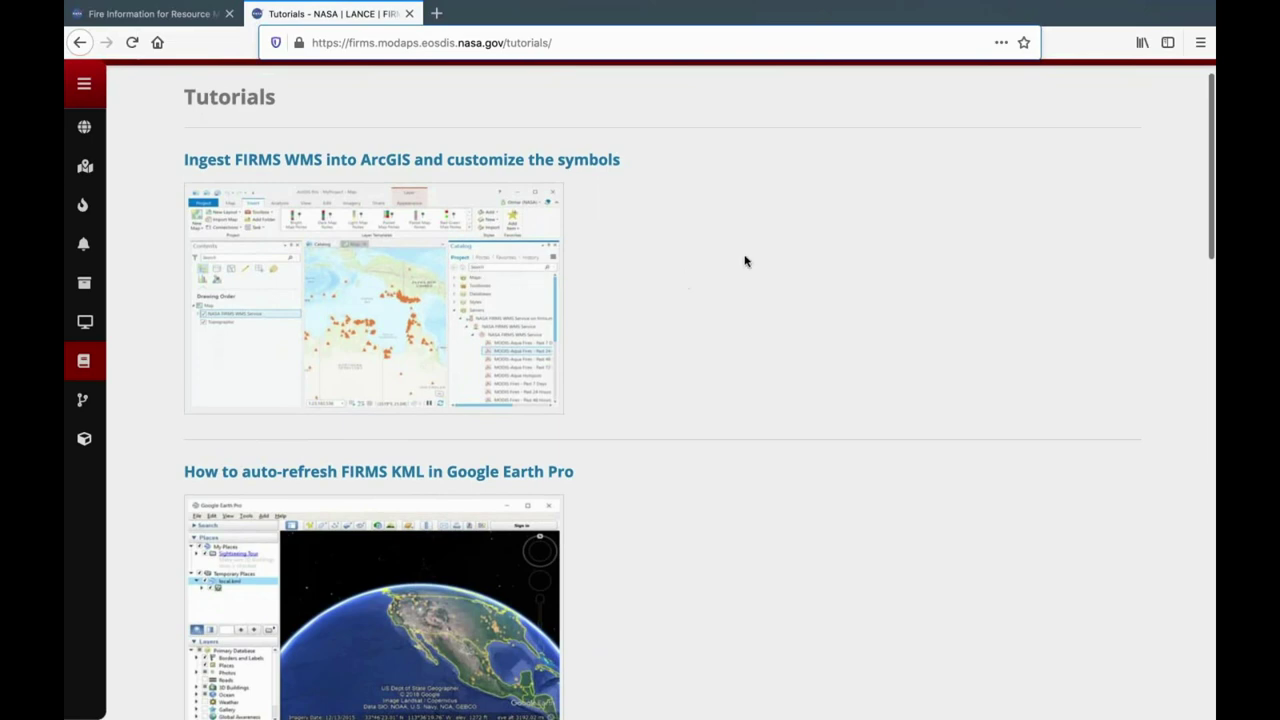
scroll(745, 261, down, 4)
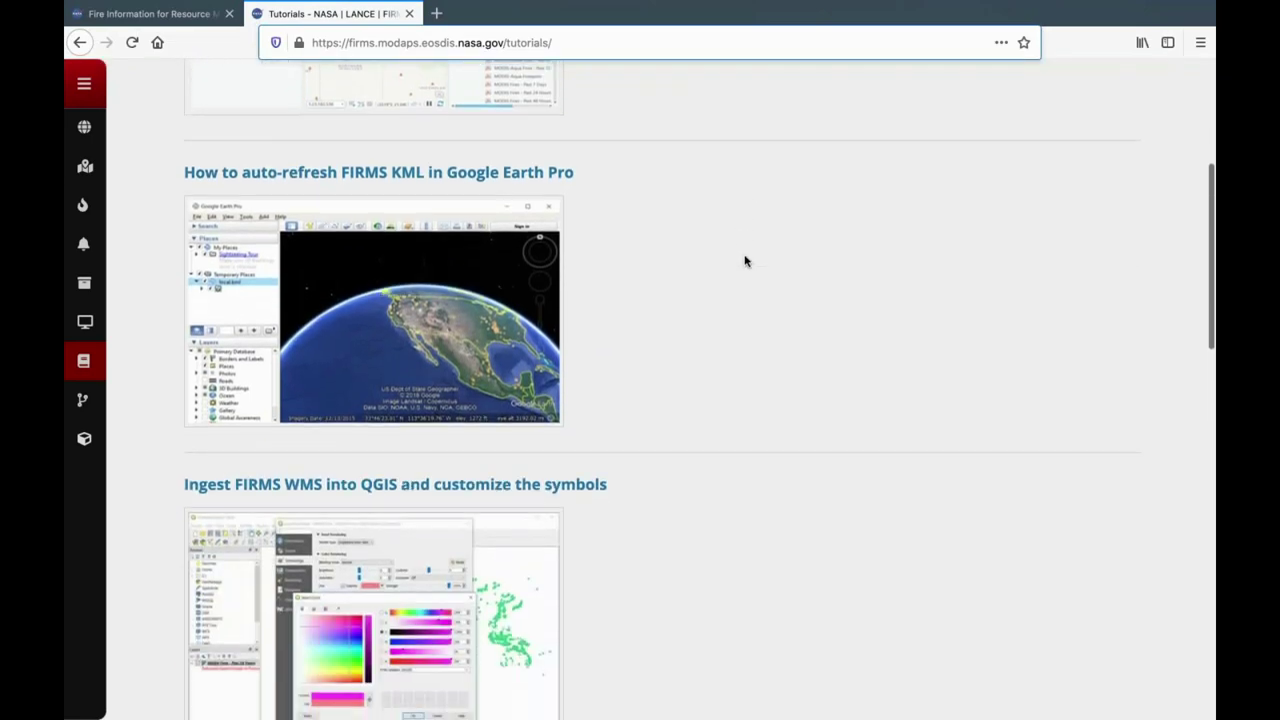
scroll(745, 261, down, 8)
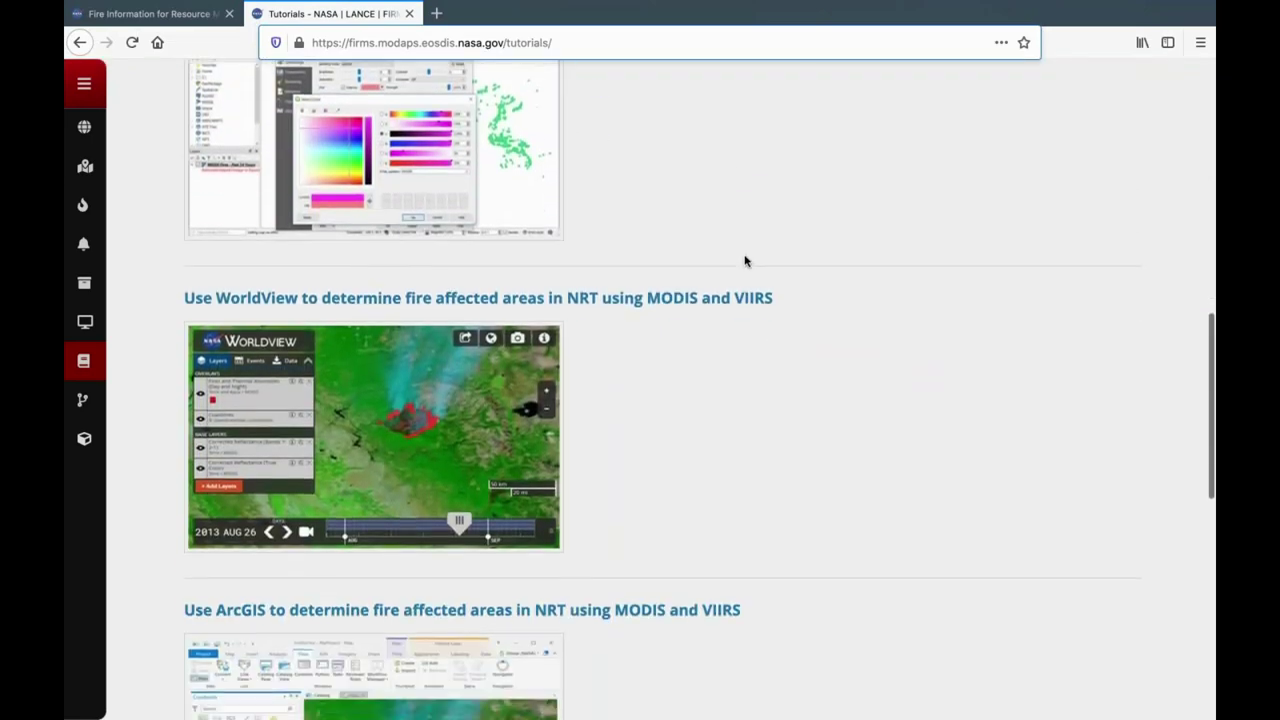
scroll(745, 261, up, 15)
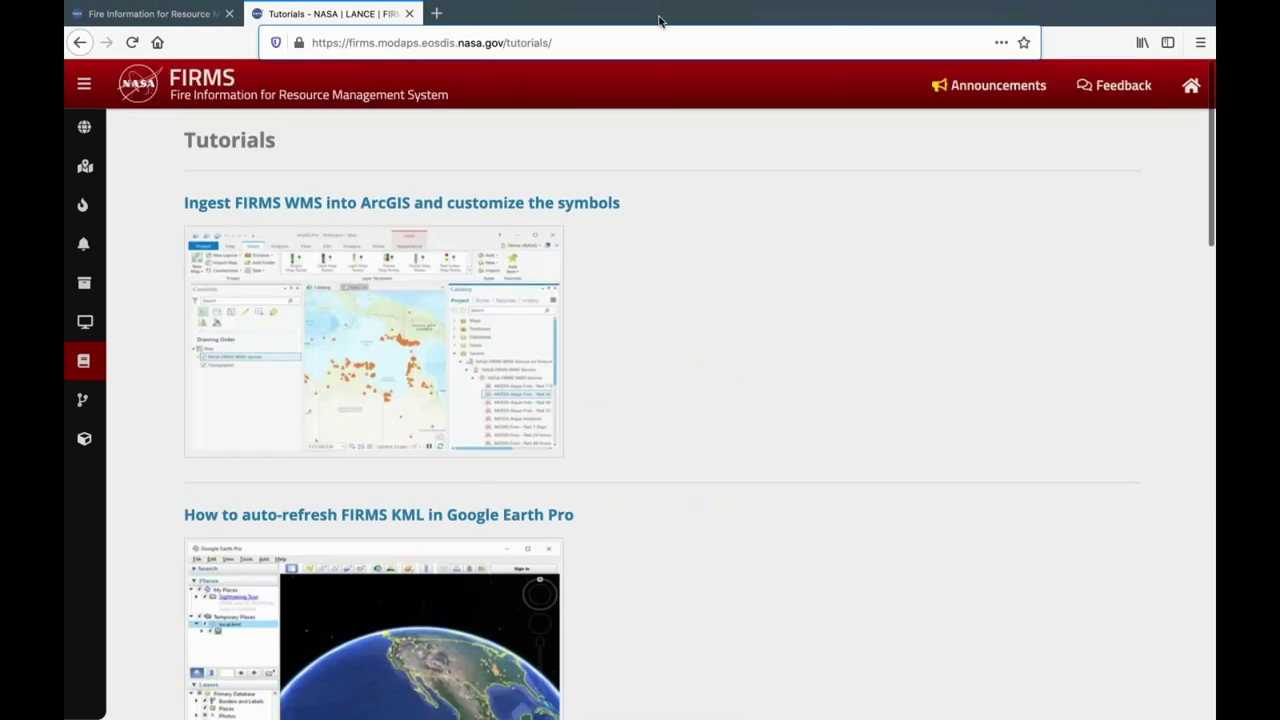